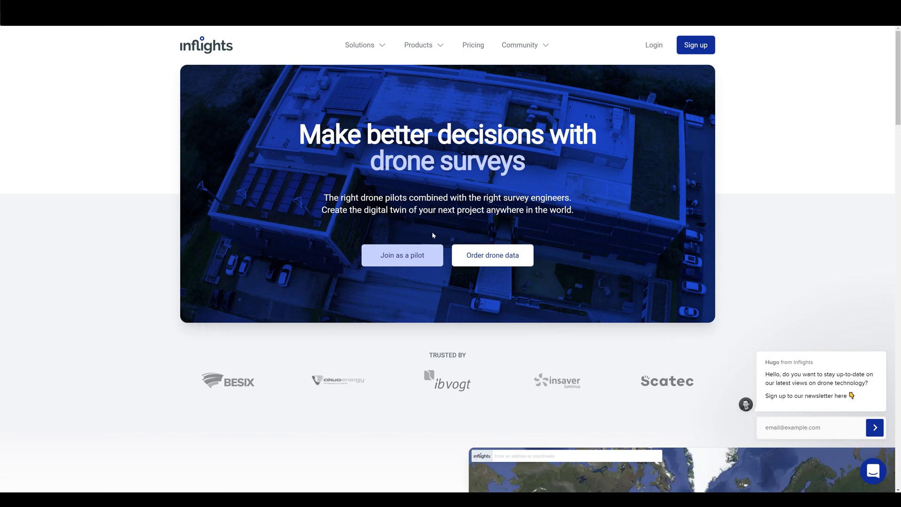
# Start drone pilot registration and enter the pilot's first and last name
pyautogui.click(416, 254)
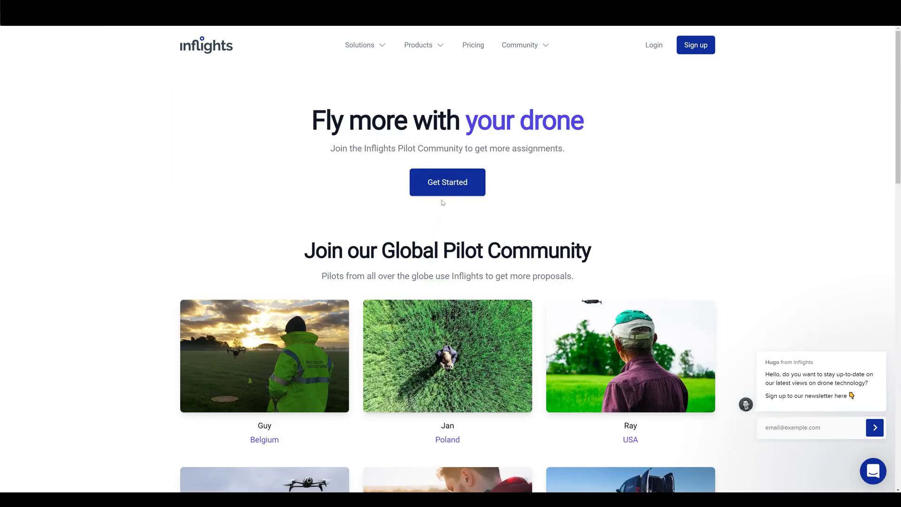
pyautogui.click(443, 191)
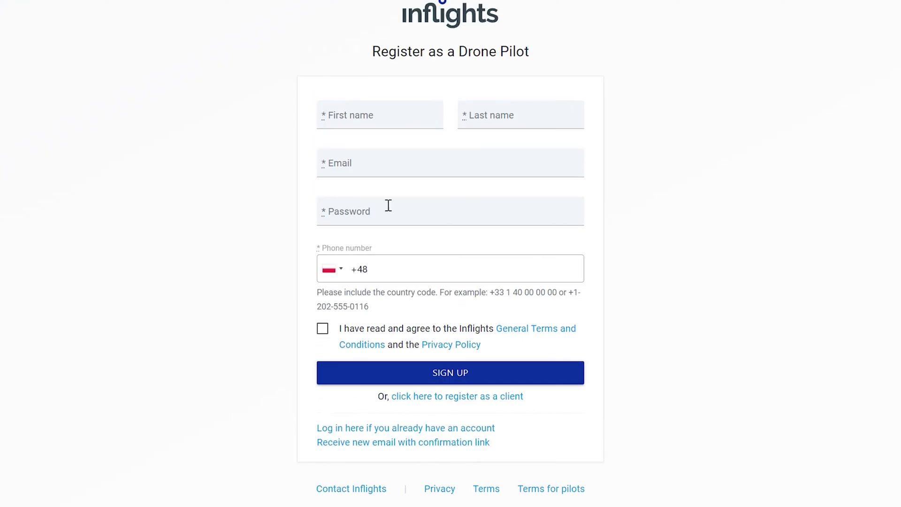
pyautogui.click(362, 115)
pyautogui.press('Tab')
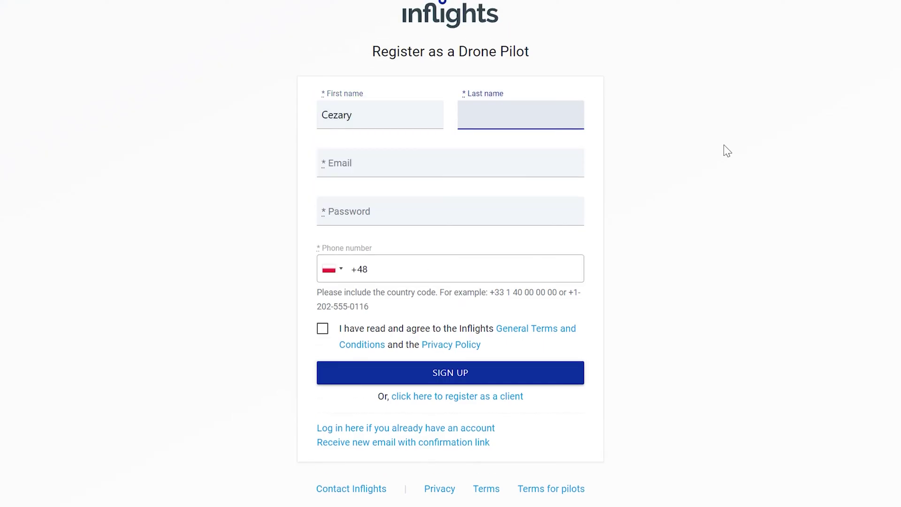
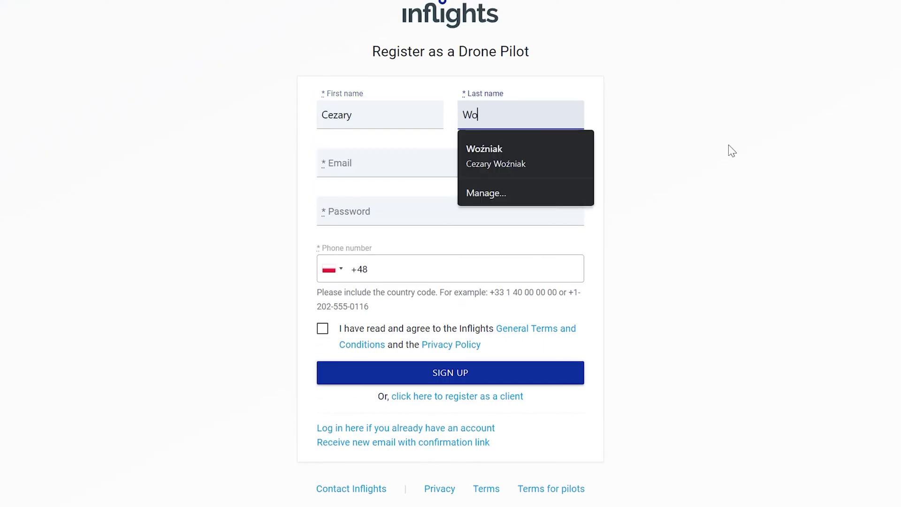
pyautogui.press('Tab')
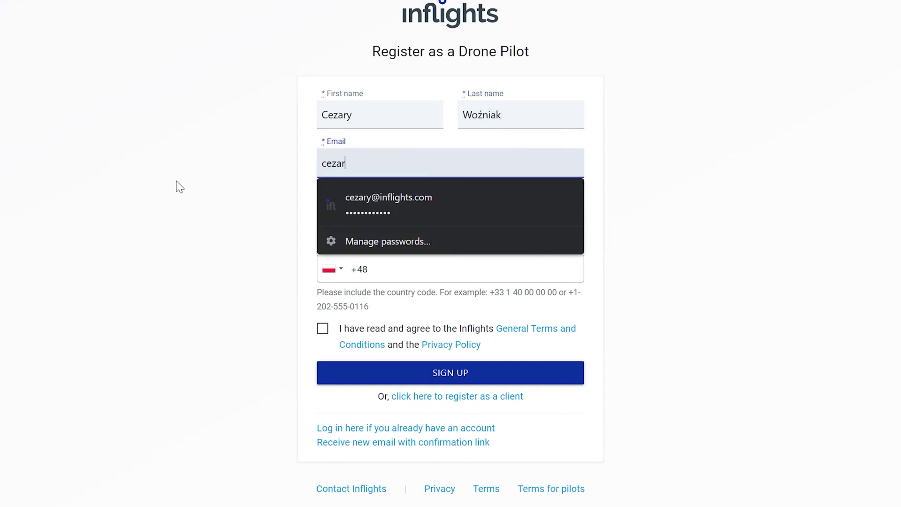
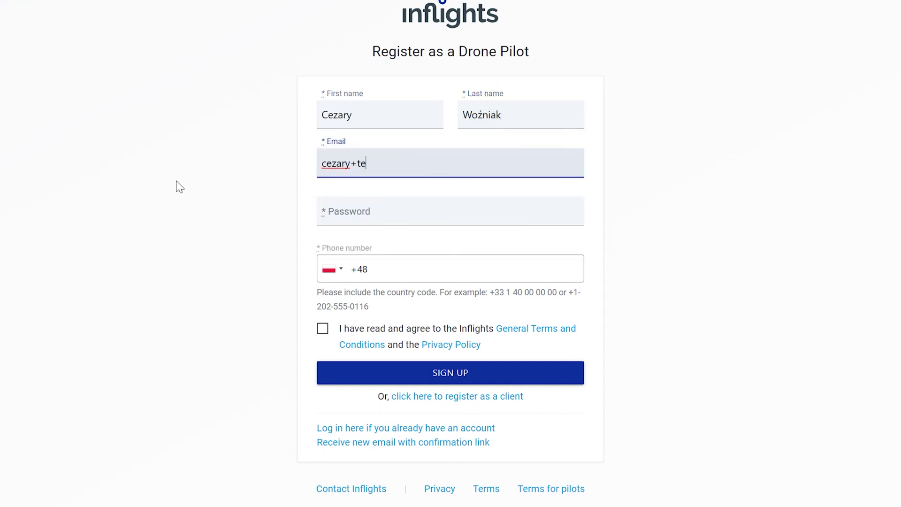
# Fill in the pilot's e-mail, password and phone number, and accept the terms
pyautogui.press('Tab')
pyautogui.write('*********')
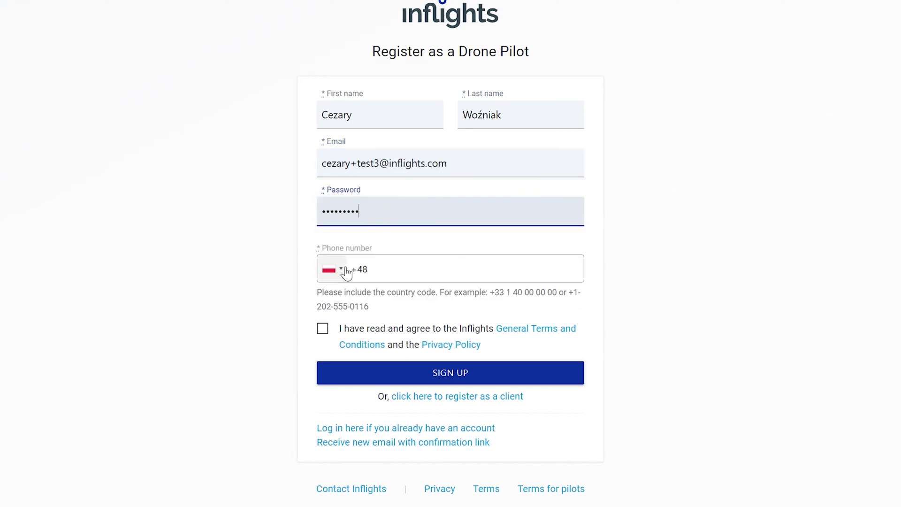
pyautogui.click(384, 275)
pyautogui.write('123123123')
pyautogui.click(322, 331)
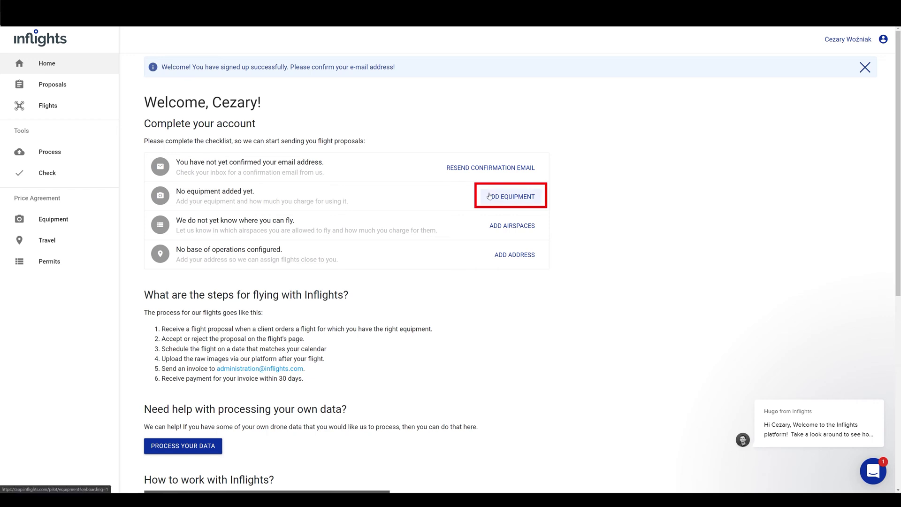
# Select DJI Phantom 4 RTK from the Drone & Payloads list and add it
pyautogui.click(490, 195)
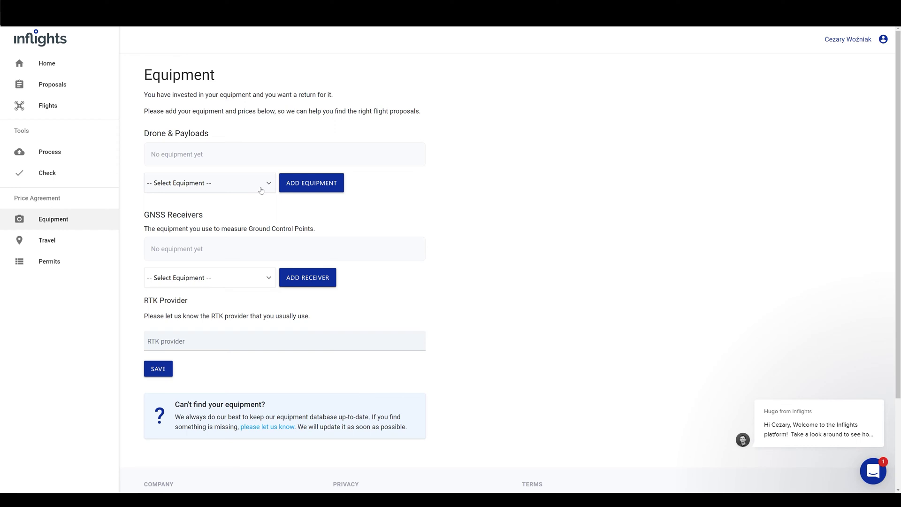
pyautogui.click(261, 191)
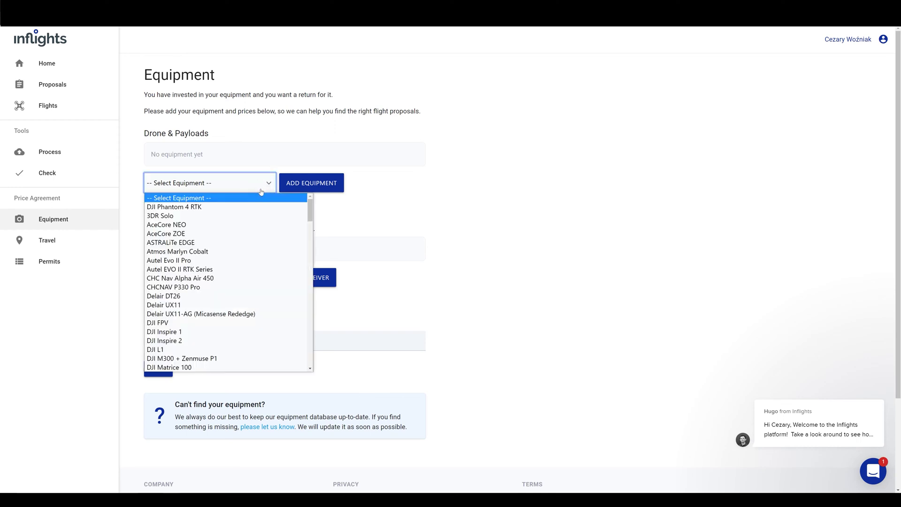
pyautogui.click(250, 209)
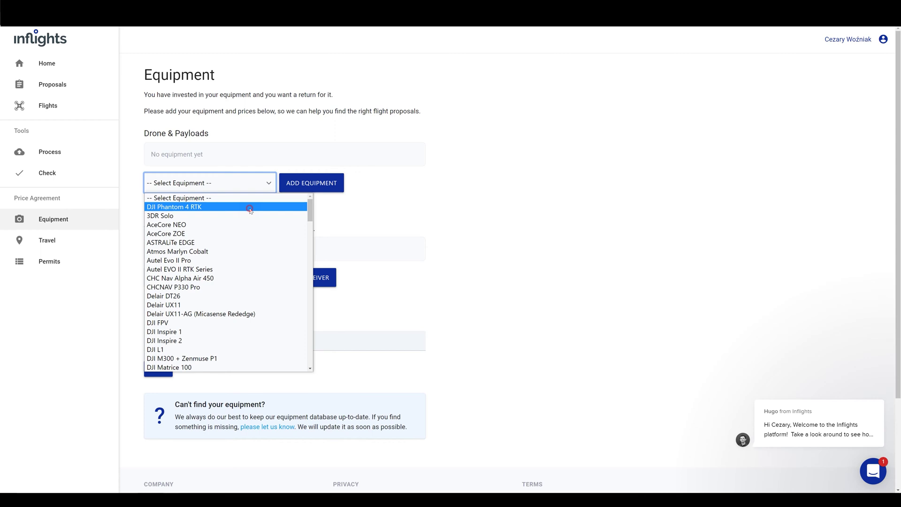
pyautogui.click(292, 189)
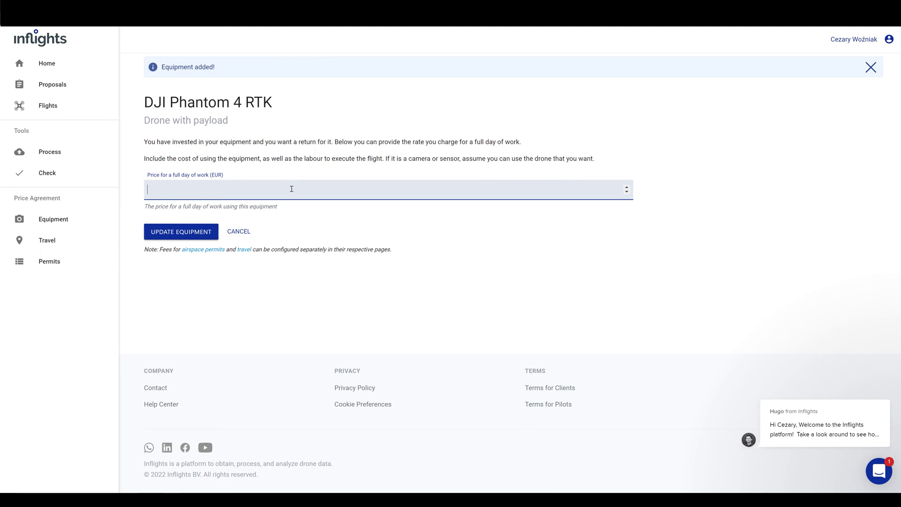
# Give the DJI Phantom 4 RTK a €700 full-day price and save it
pyautogui.write('700')
pyautogui.click(207, 233)
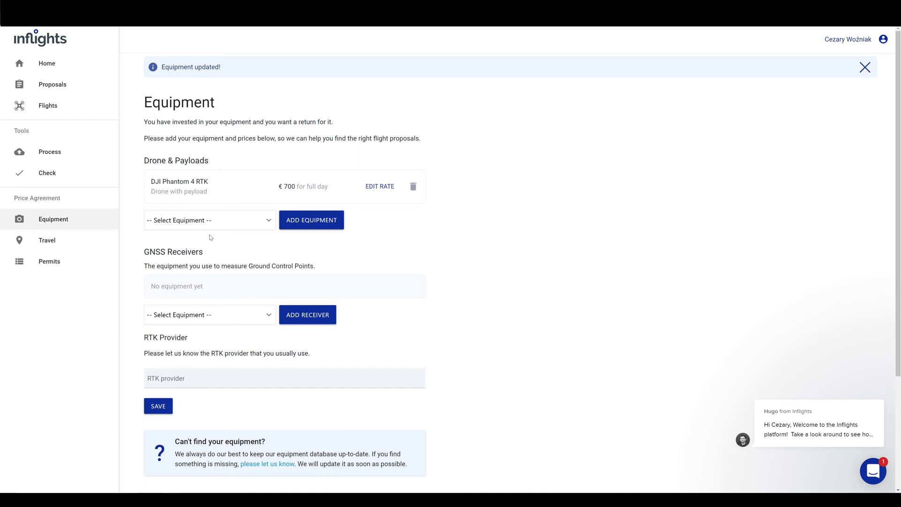
# Select DJI Matrice 300 from the Drone & Payloads equipment list
pyautogui.click(216, 227)
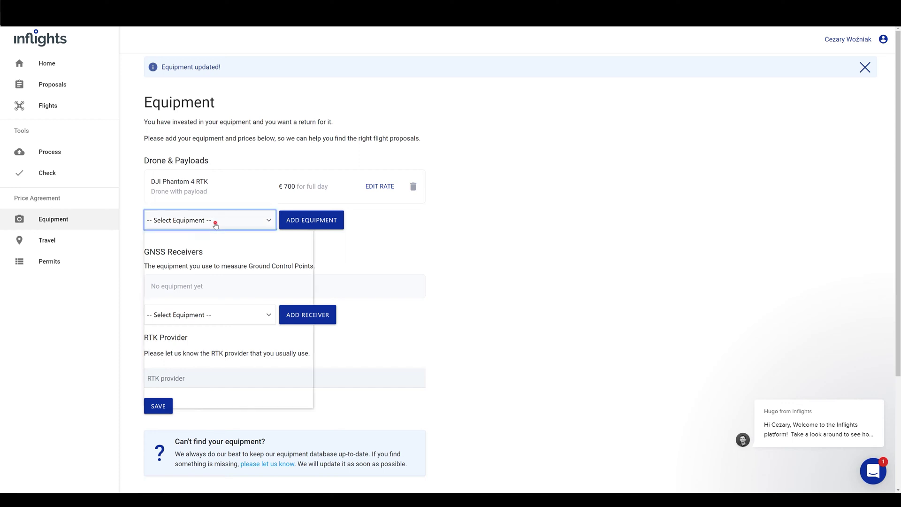
pyautogui.scroll(-3, 217, 320)
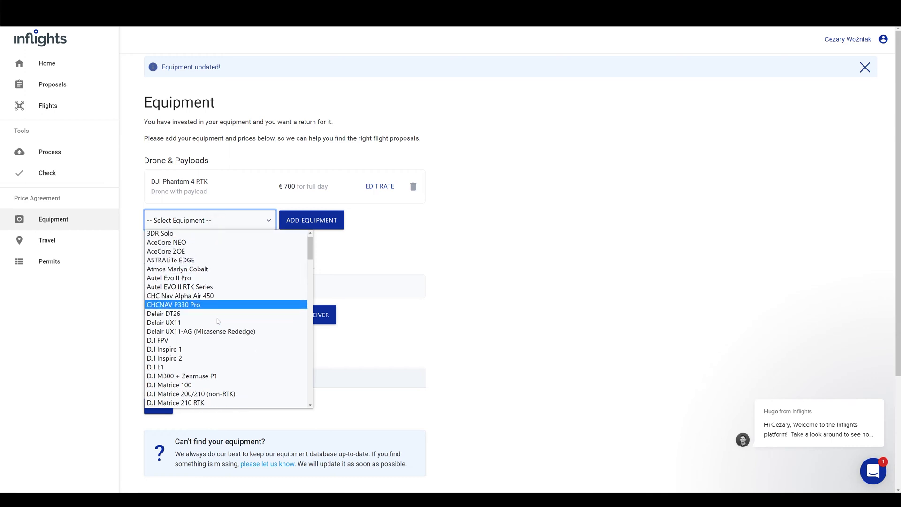
pyautogui.scroll(-8, 218, 320)
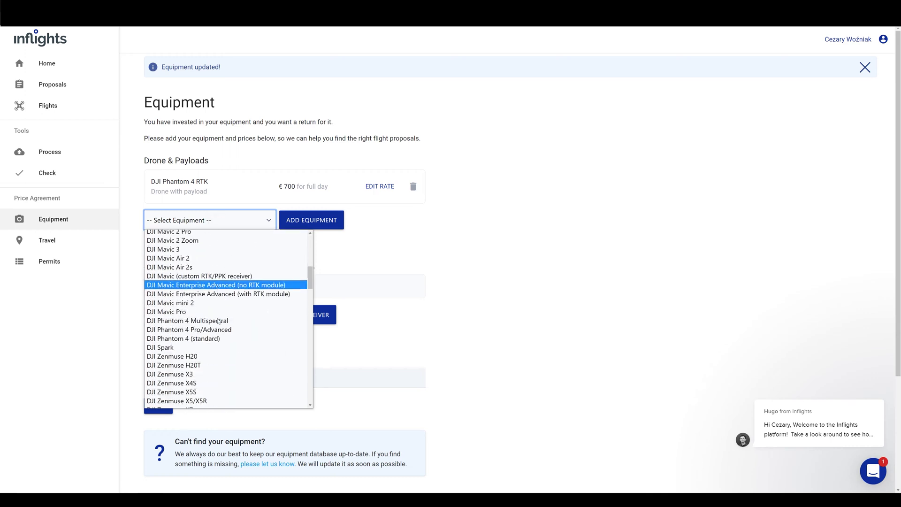
pyautogui.scroll(-3, 219, 321)
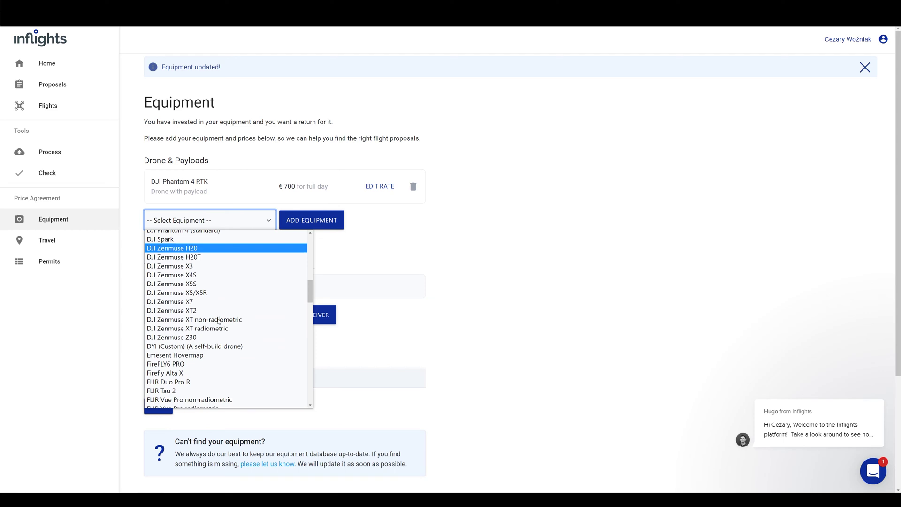
pyautogui.scroll(6, 218, 321)
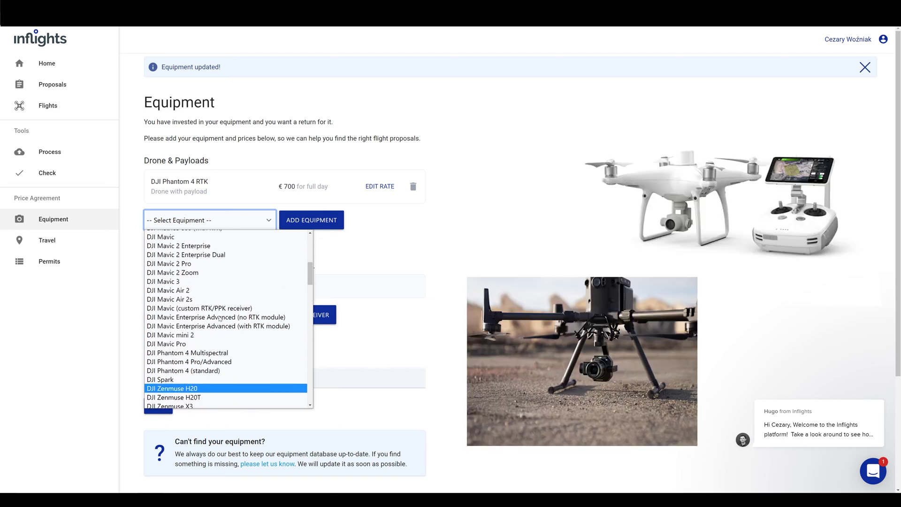
pyautogui.scroll(3, 219, 319)
pyautogui.scroll(-3, 219, 318)
pyautogui.scroll(3, 219, 319)
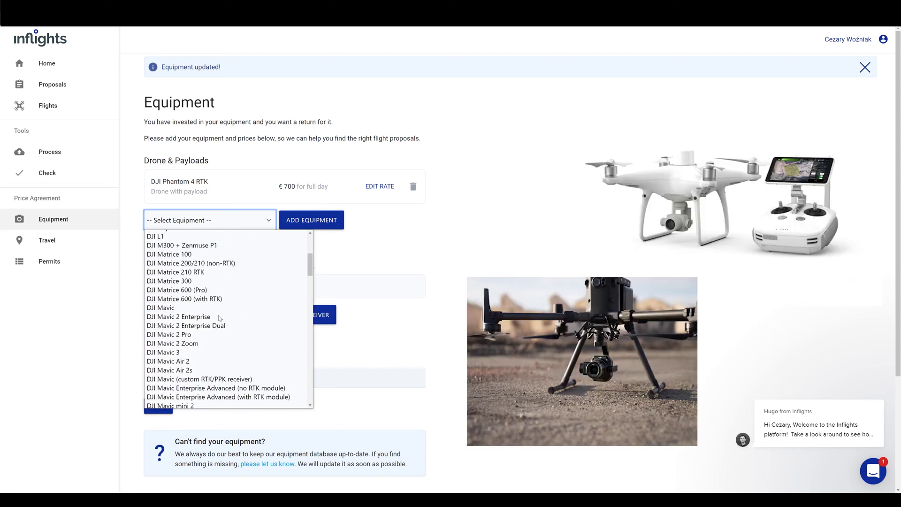
pyautogui.click(224, 281)
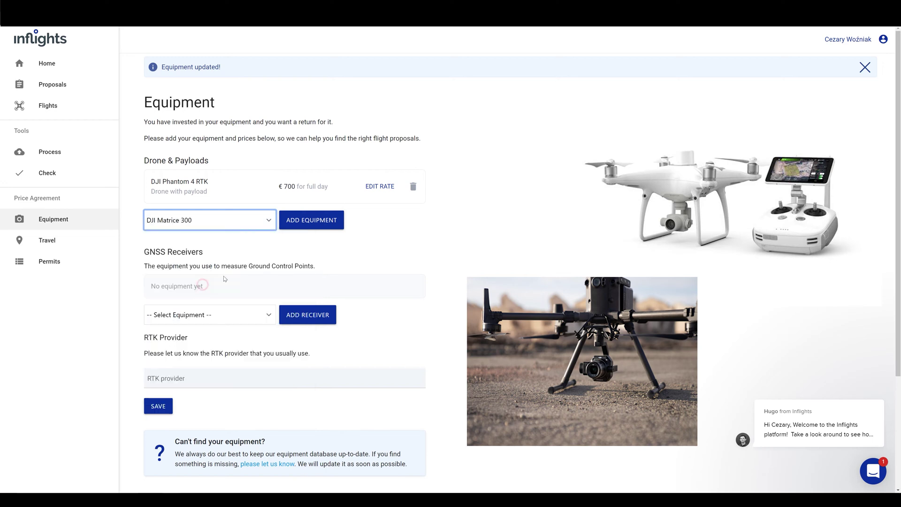
pyautogui.click(321, 227)
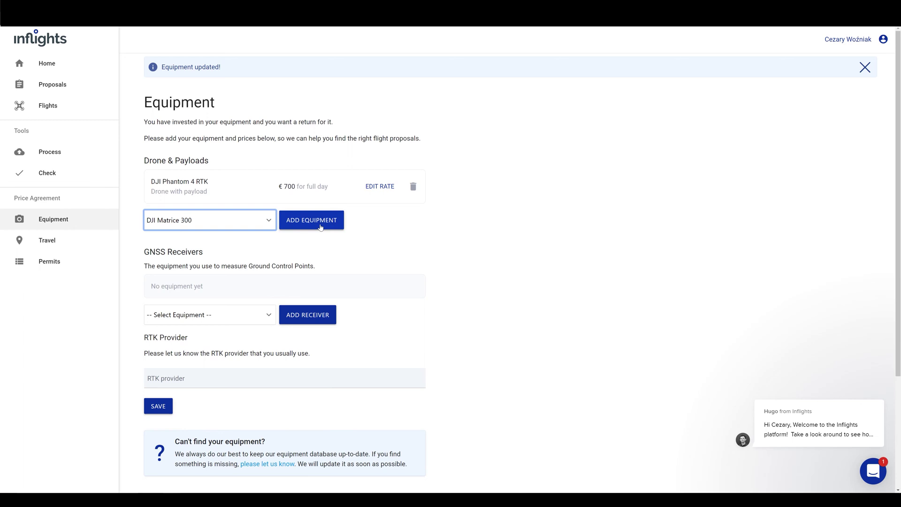
# Add the DJI Matrice 300, then add the DJI Zenmuse H20T at €800 per full day
pyautogui.click(321, 227)
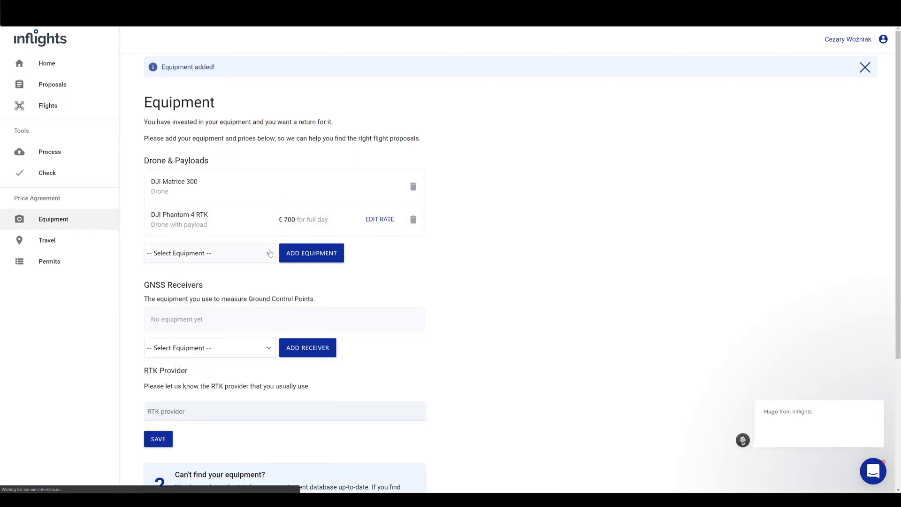
pyautogui.click(208, 253)
pyautogui.scroll(-3, 253, 297)
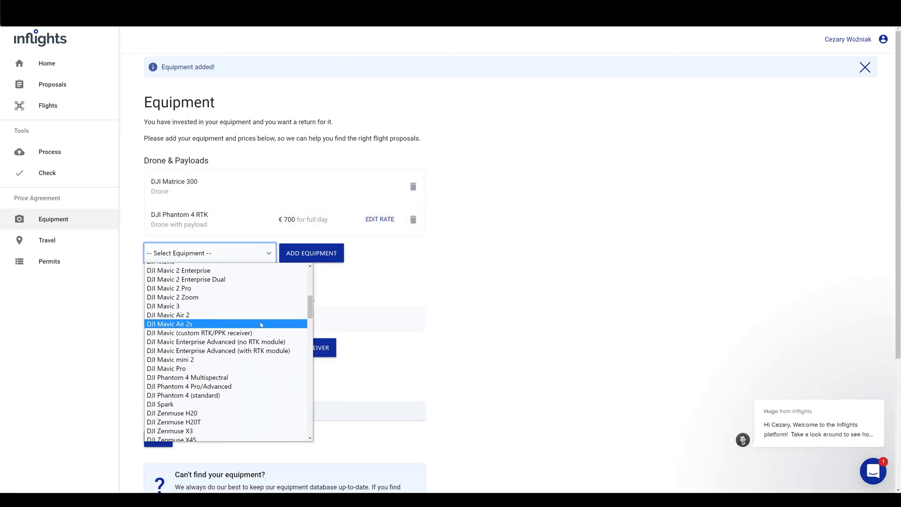
pyautogui.scroll(-3, 249, 324)
pyautogui.click(246, 351)
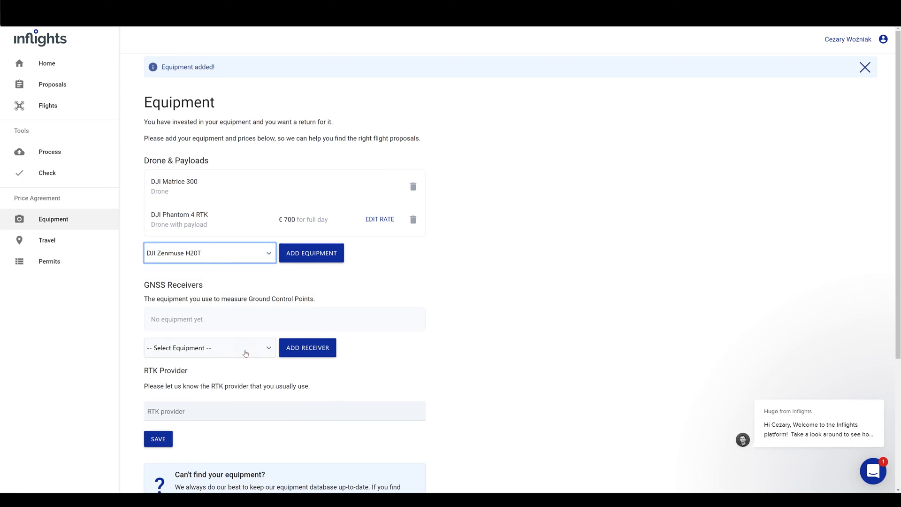
pyautogui.click(302, 256)
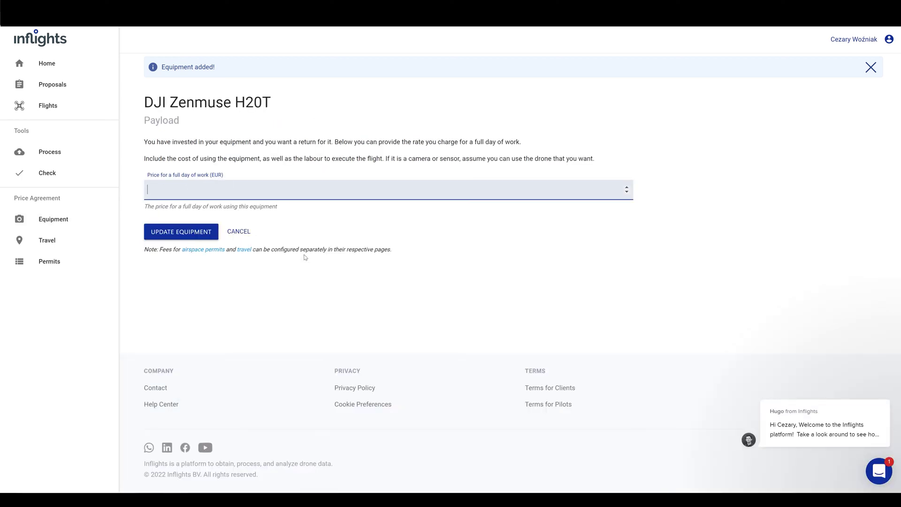
pyautogui.write('800')
pyautogui.click(186, 232)
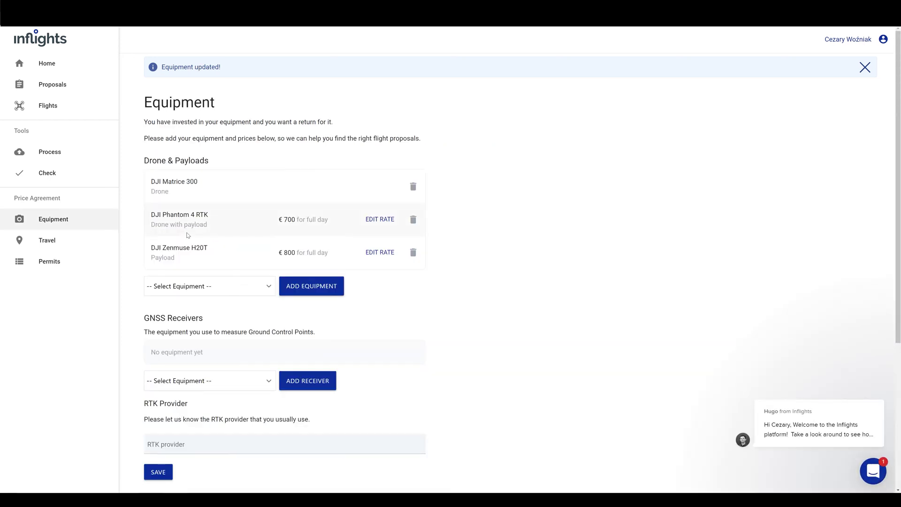
# Change the DJI Zenmuse H20T full-day rate from 800 to € 1,000
pyautogui.click(380, 252)
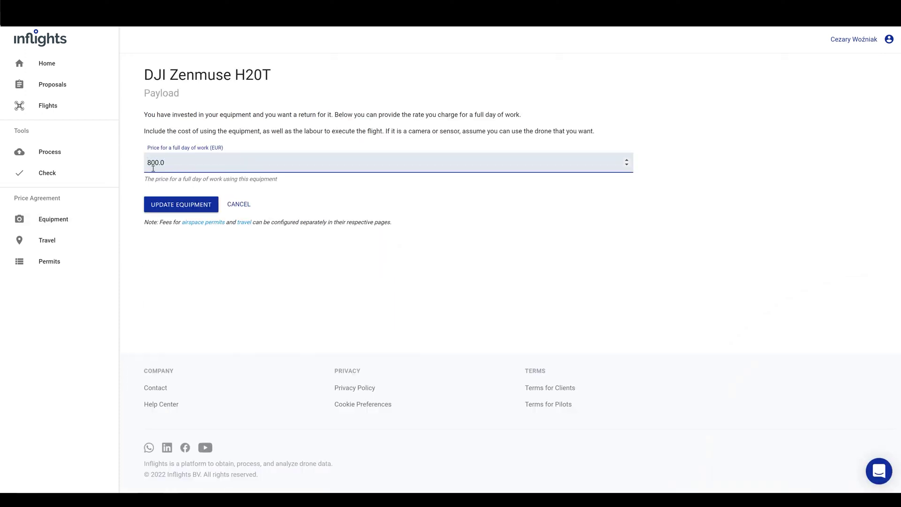
pyautogui.doubleClick(153, 168)
pyautogui.write('1,000')
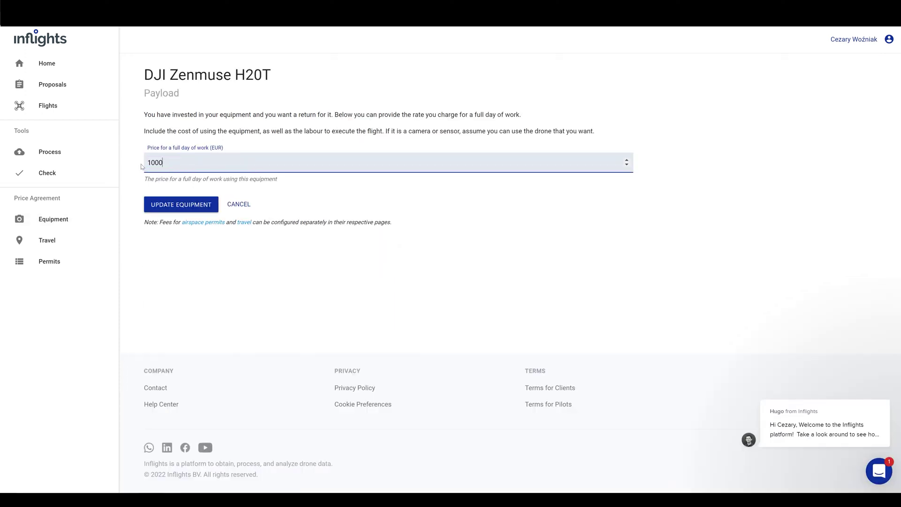
pyautogui.click(175, 206)
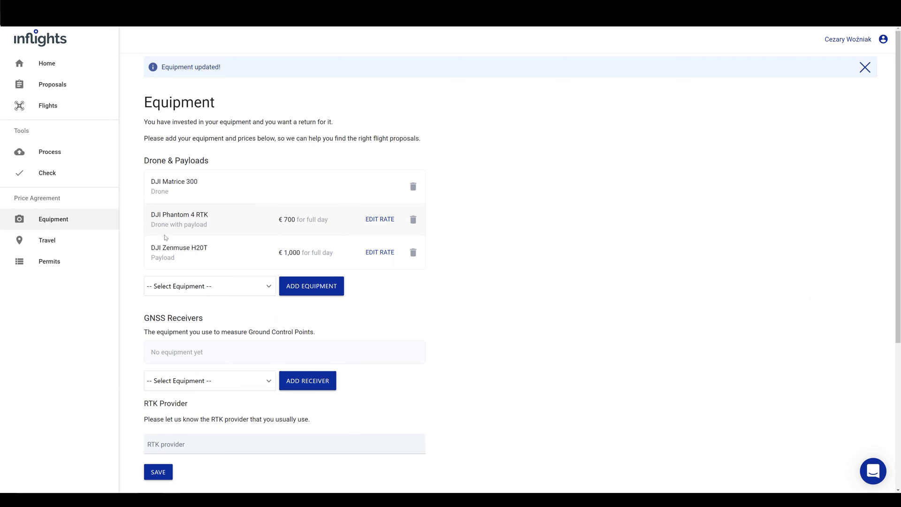
pyautogui.scroll(-2, 137, 255)
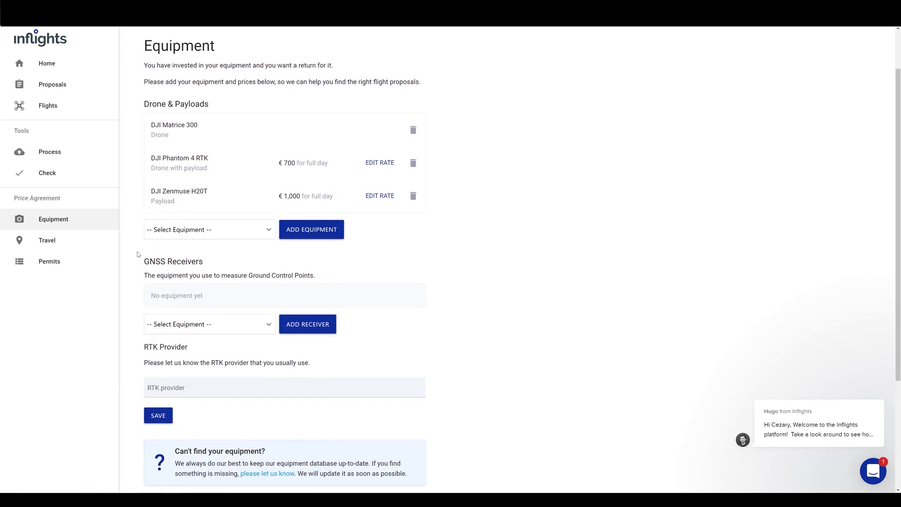
pyautogui.scroll(-2, 141, 254)
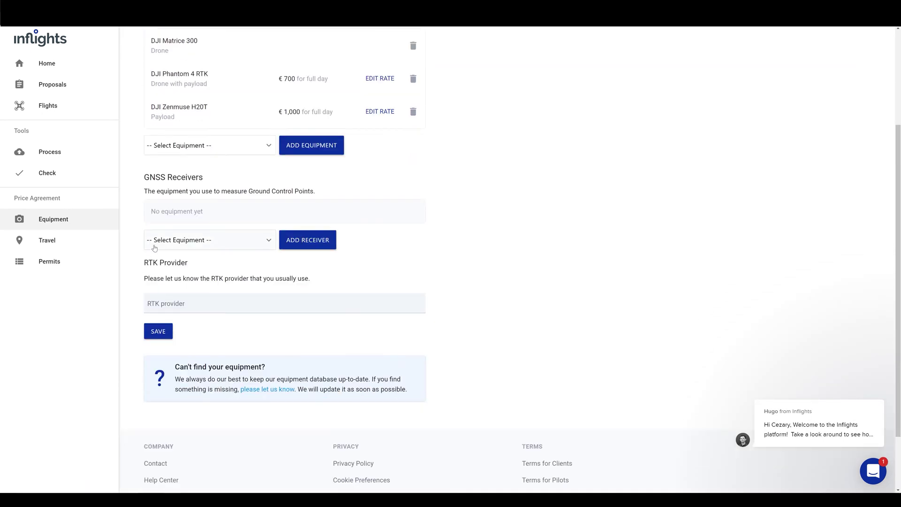
# Add the Leica GNSS receiver (GS series or better) at 600 EUR per full day
pyautogui.click(155, 247)
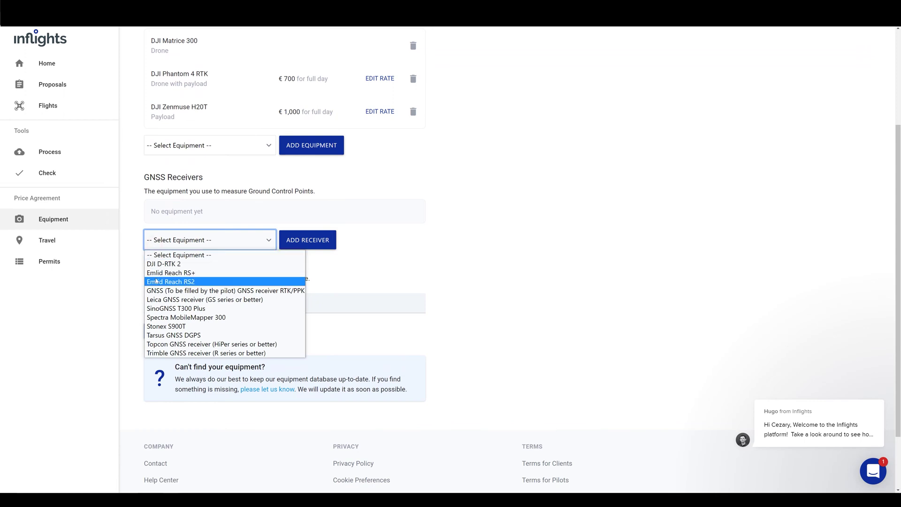
pyautogui.click(161, 303)
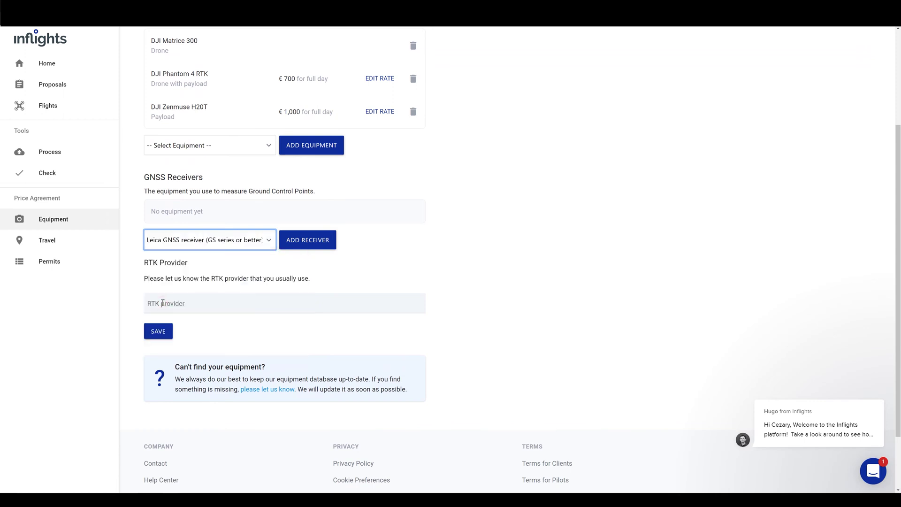
pyautogui.click(306, 238)
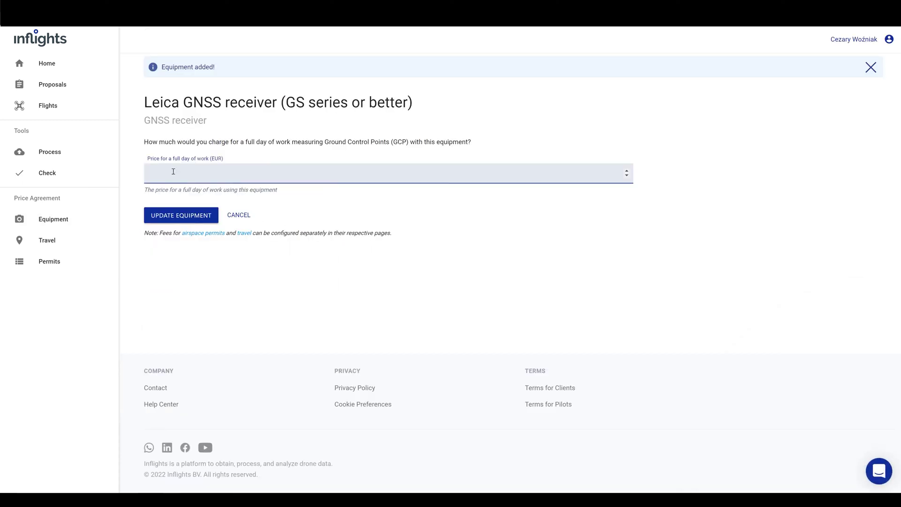
pyautogui.write('600')
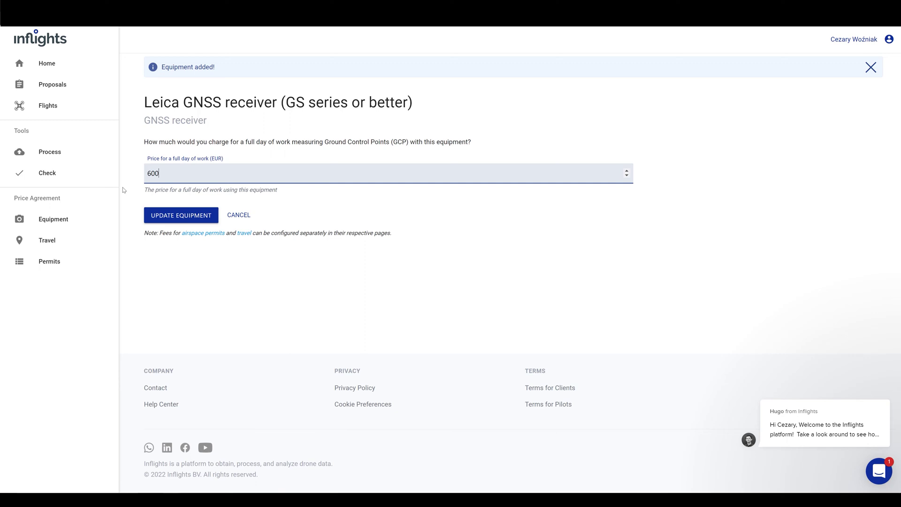
pyautogui.press('Return')
pyautogui.click(189, 353)
# Enter Leica SmartNet as the RTK provider and save it
pyautogui.write('L')
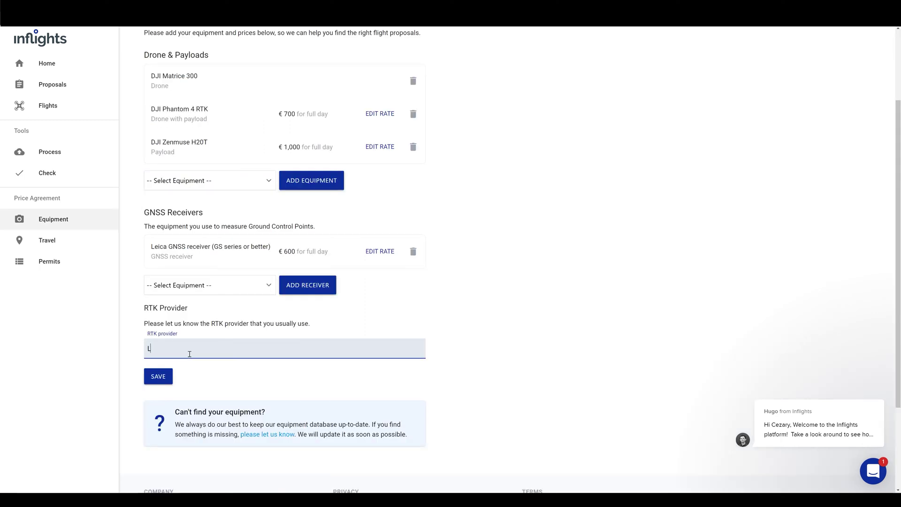
pyautogui.write('eica SmartNet')
pyautogui.click(162, 379)
pyautogui.scroll(-5, 141, 380)
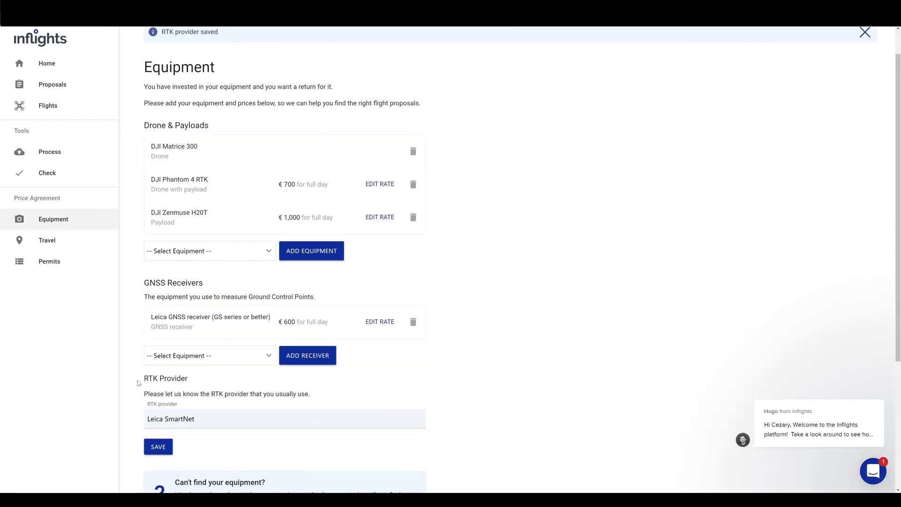
pyautogui.scroll(-1, 138, 383)
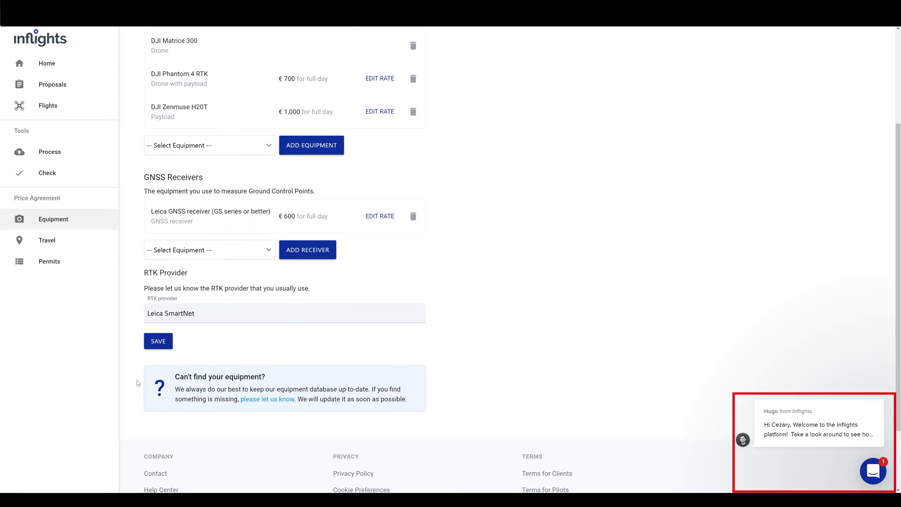
pyautogui.click(261, 400)
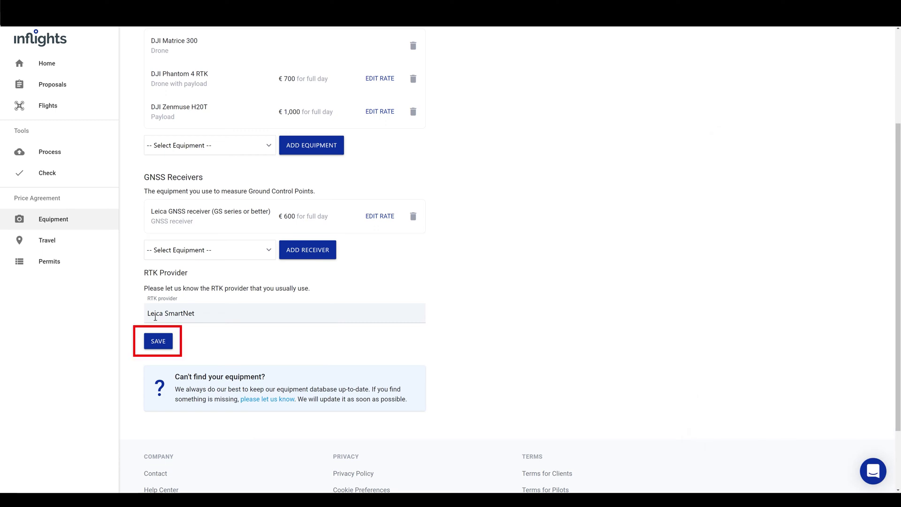
pyautogui.press('Return')
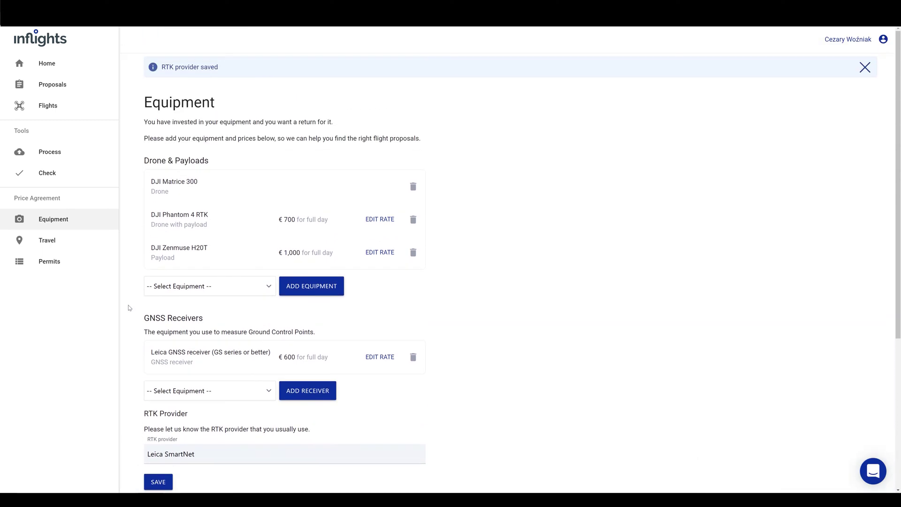
pyautogui.click(46, 69)
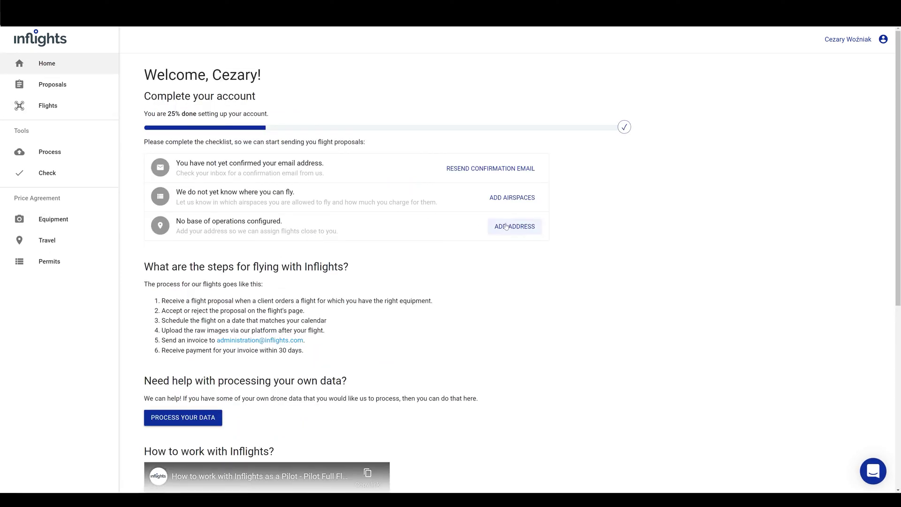
# Paste the base-of-operations address, pick its suggestion, and save the travel terms
pyautogui.click(506, 227)
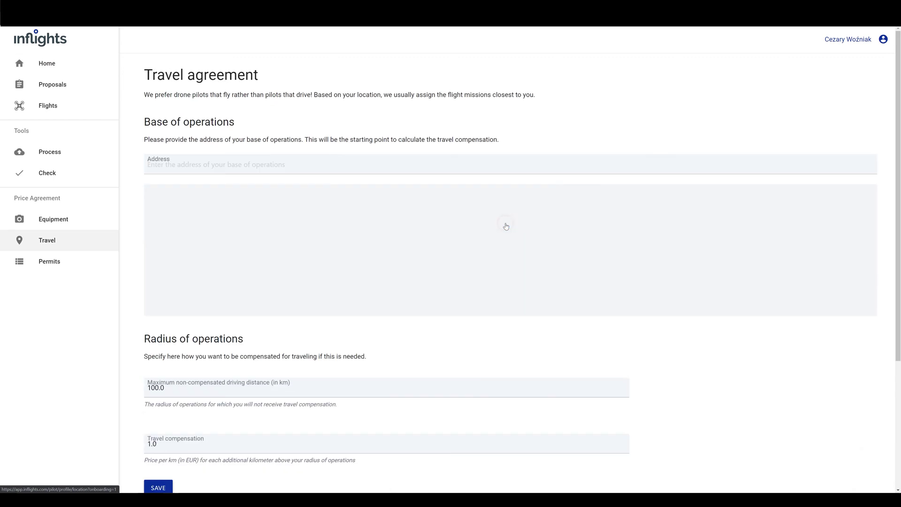
pyautogui.click(242, 166)
pyautogui.click(208, 182)
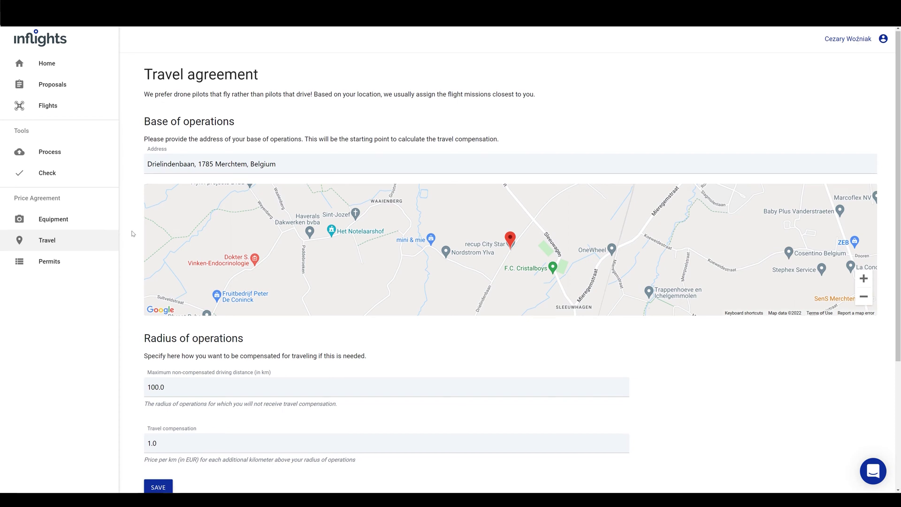
pyautogui.scroll(-2, 132, 234)
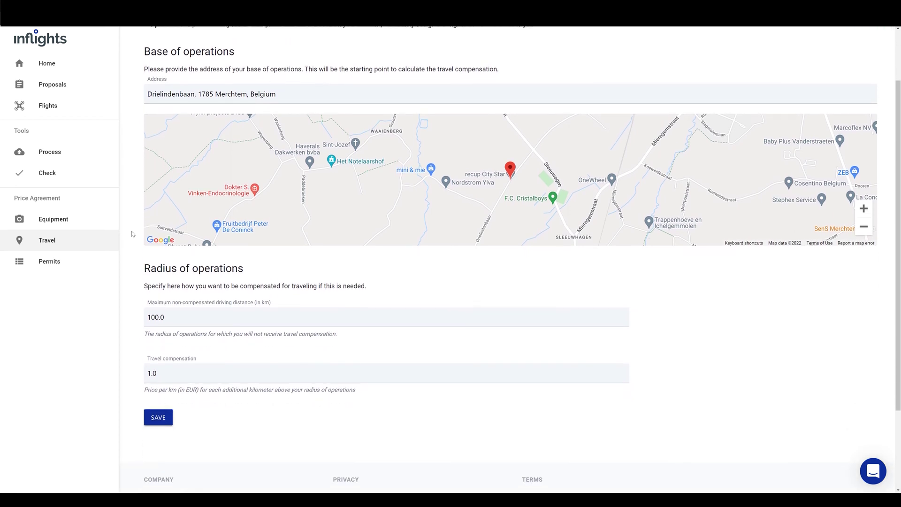
pyautogui.click(156, 416)
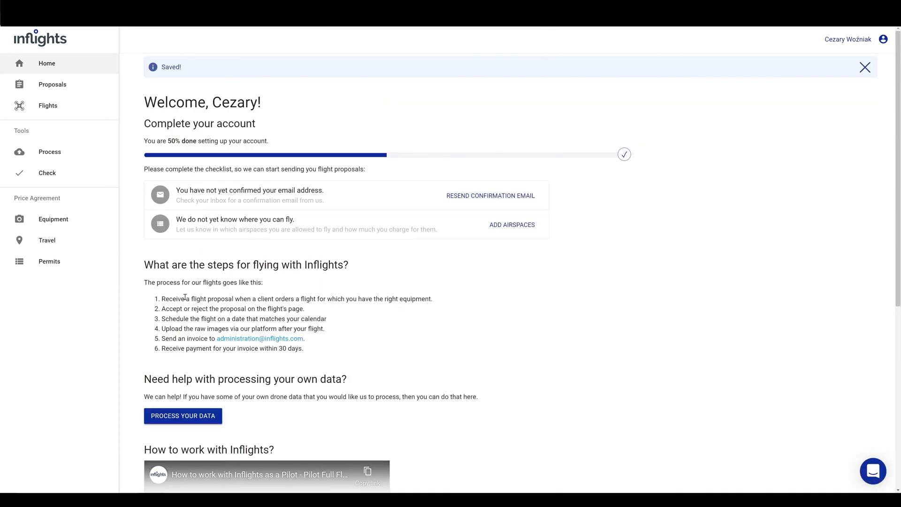
pyautogui.click(500, 226)
# Add Belgium and the Netherlands as allowed airspace countries
pyautogui.click(266, 206)
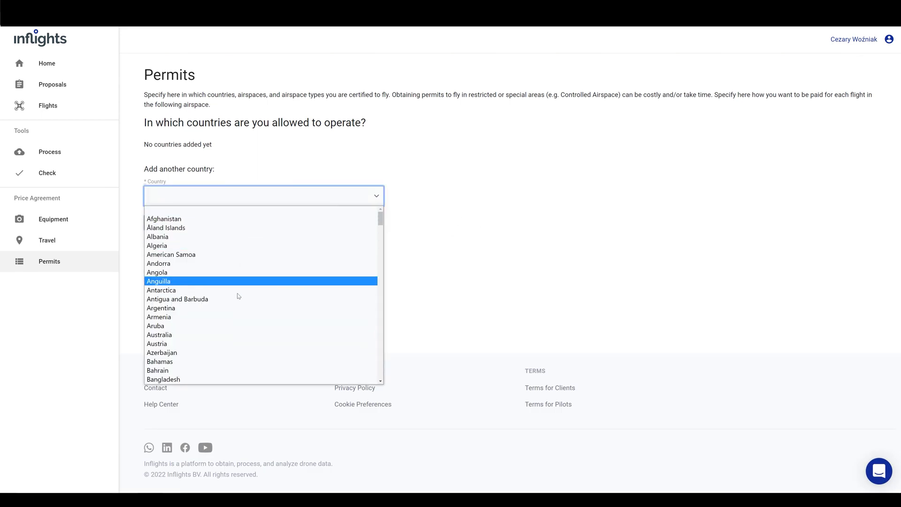
pyautogui.press('b')
pyautogui.press('Down')
pyautogui.press('Down')
pyautogui.press('Down')
pyautogui.press('Down')
pyautogui.press('Down')
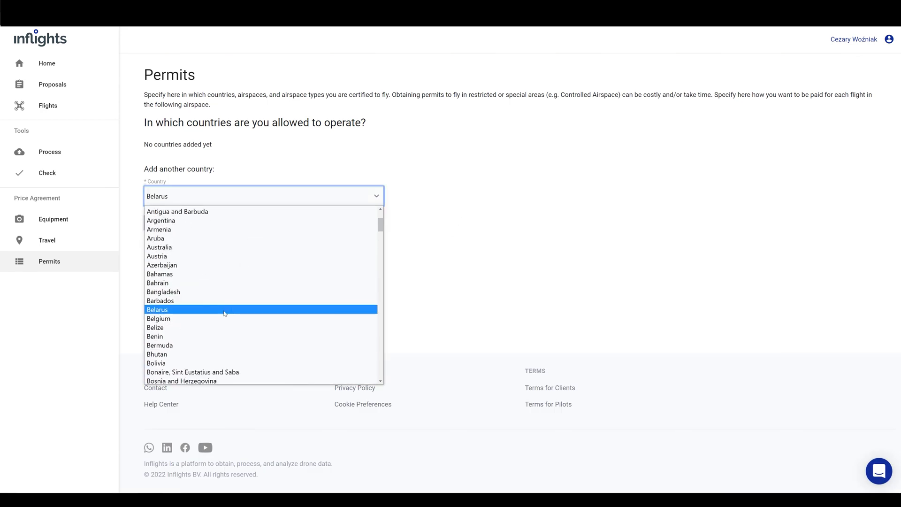
pyautogui.press('Return')
pyautogui.click(209, 234)
pyautogui.scroll(-5, 209, 276)
pyautogui.press('n')
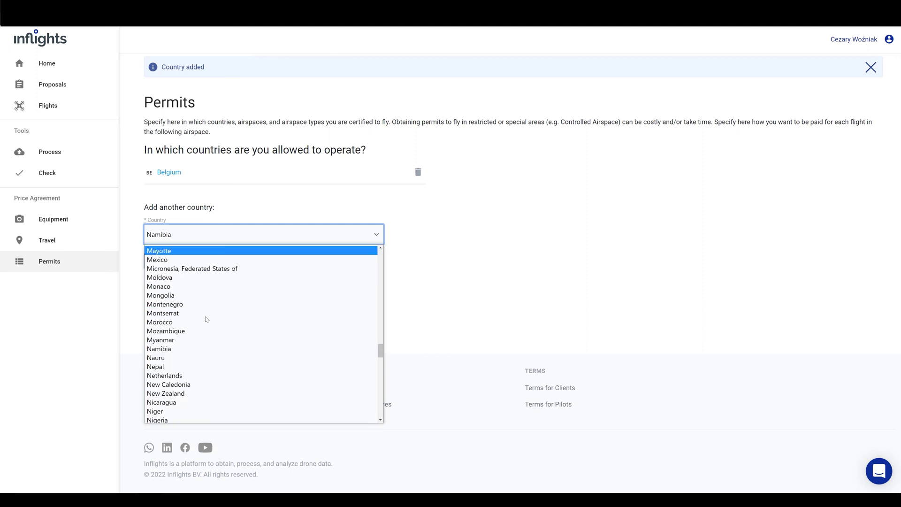
pyautogui.press('e')
pyautogui.press('t')
pyautogui.click(202, 305)
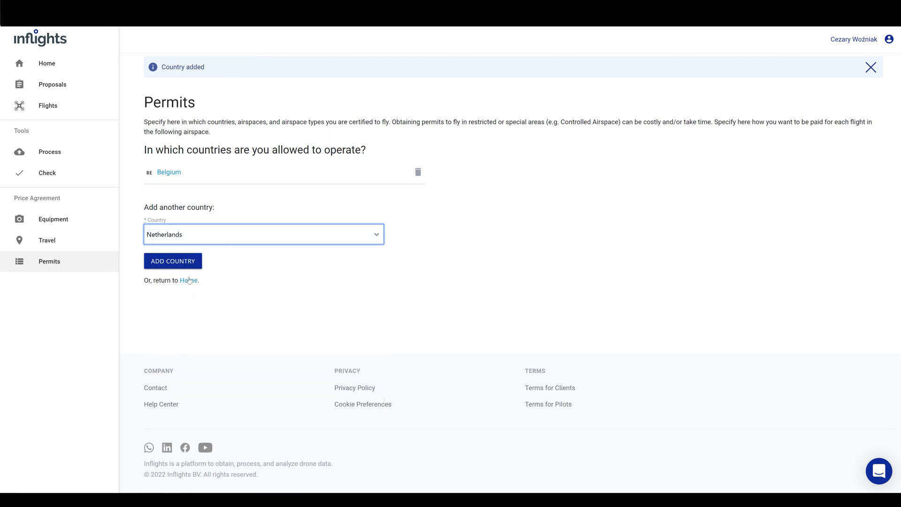
pyautogui.click(183, 262)
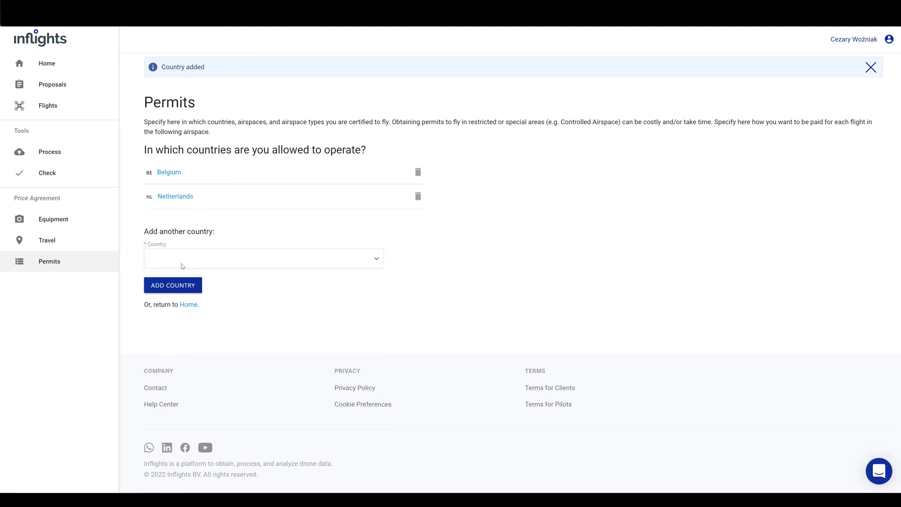
pyautogui.click(55, 70)
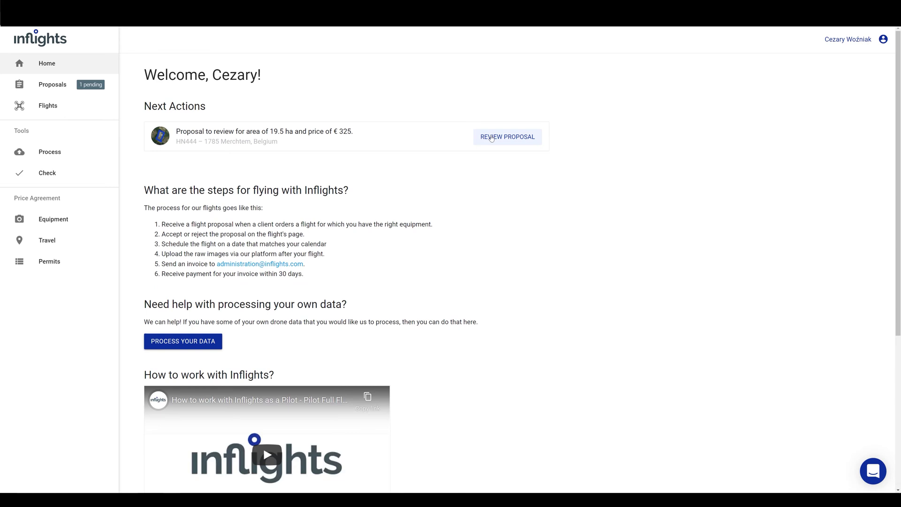
# Open the HN444 flight proposal (19.5 ha, €325) from the home page
pyautogui.click(491, 137)
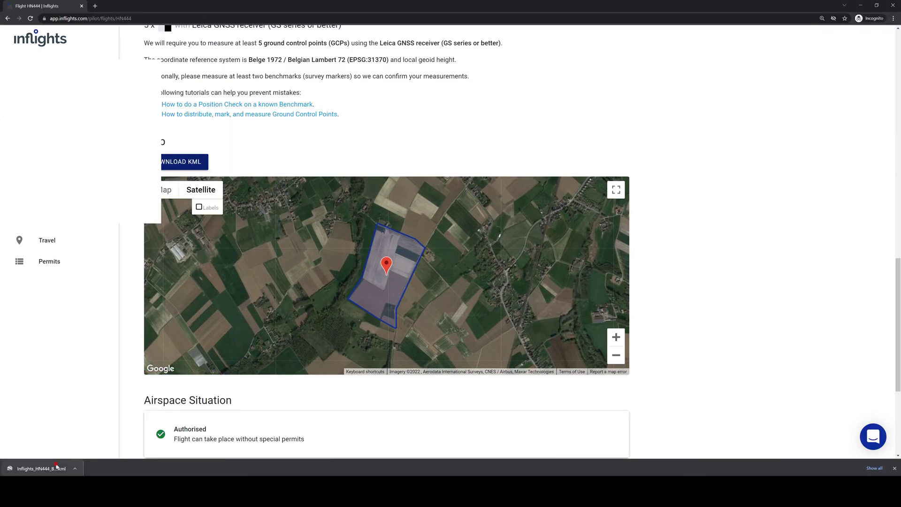
# Open the downloaded HN444 flight-area KML in Google Earth Pro and maximize the window
pyautogui.click(42, 468)
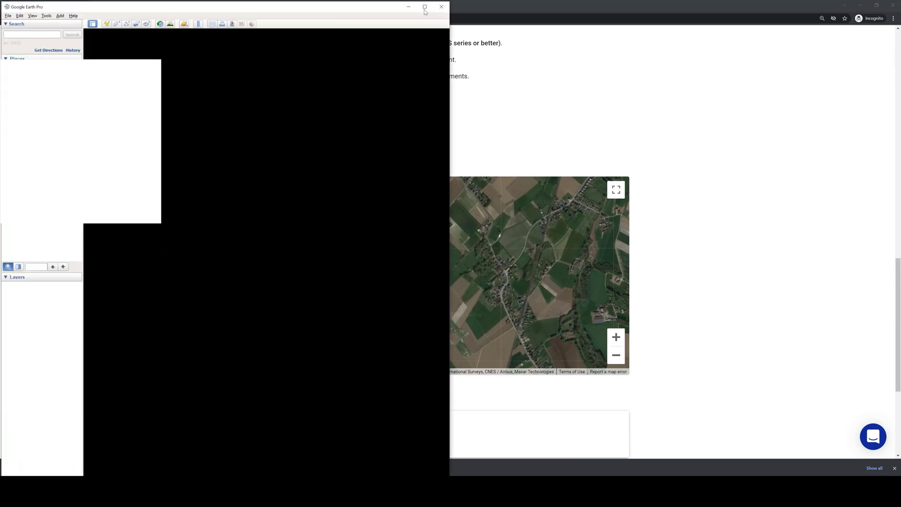
pyautogui.click(425, 8)
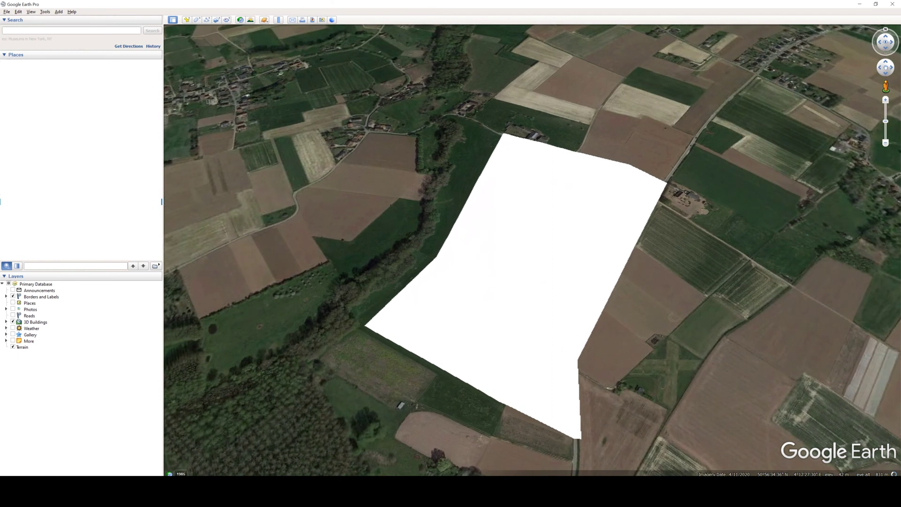
# Give the flight-area folder a shared style with 0 area opacity and outline width 3
pyautogui.rightClick(65, 222)
pyautogui.click(71, 301)
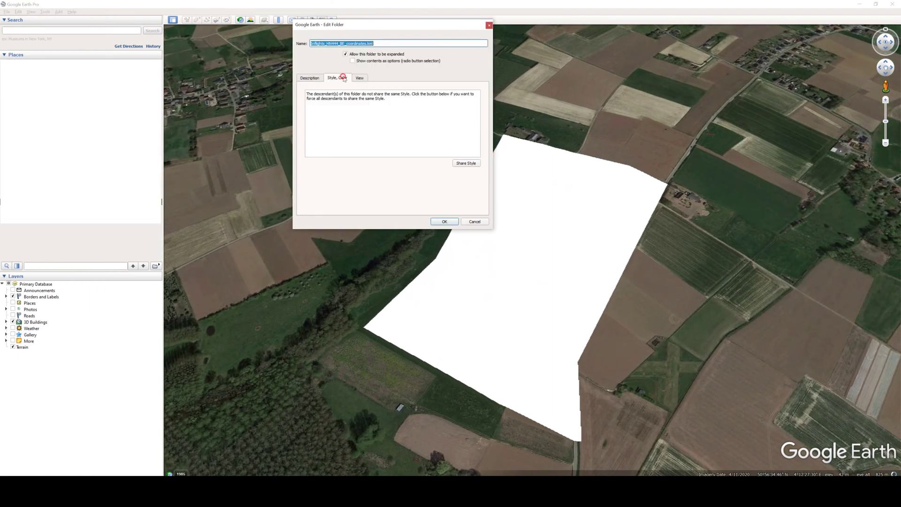
pyautogui.click(466, 163)
pyautogui.doubleClick(394, 127)
pyautogui.write('0')
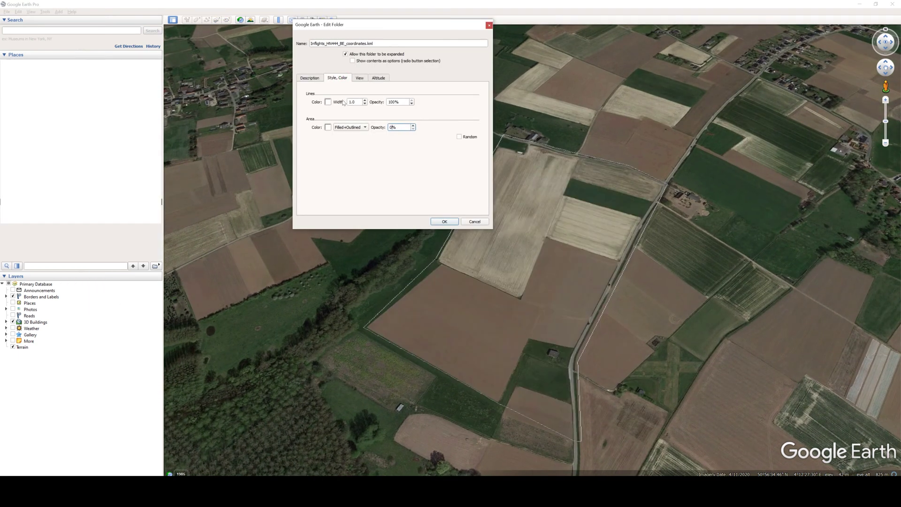
pyautogui.doubleClick(353, 102)
pyautogui.write('3')
# Make the polygon outline red, then look around the road by the field in Street View
pyautogui.click(328, 102)
pyautogui.click(320, 93)
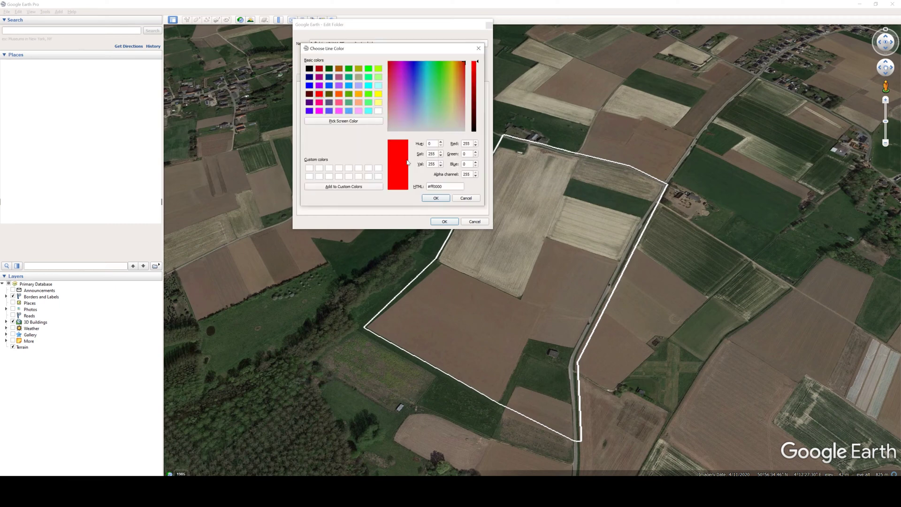
pyautogui.click(434, 197)
pyautogui.click(444, 222)
pyautogui.moveTo(886, 87); pyautogui.dragTo(697, 183)
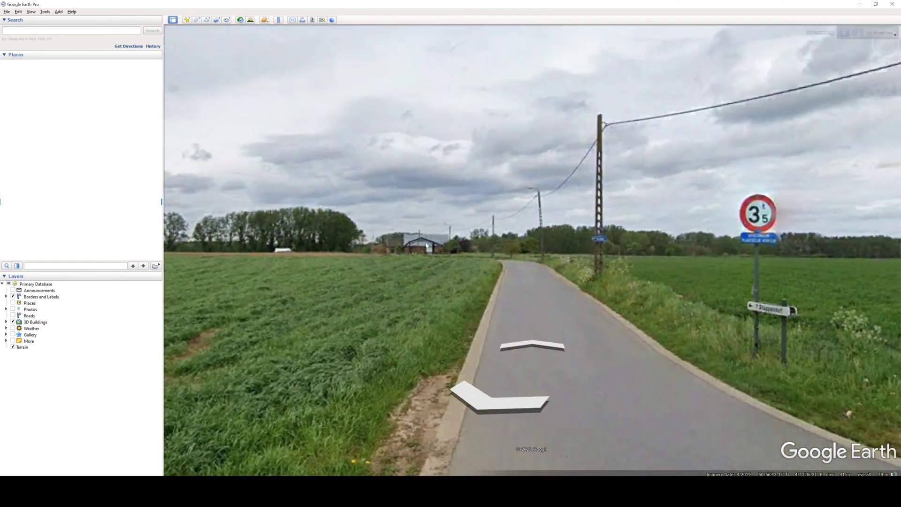
pyautogui.moveTo(610, 171); pyautogui.dragTo(211, 232)
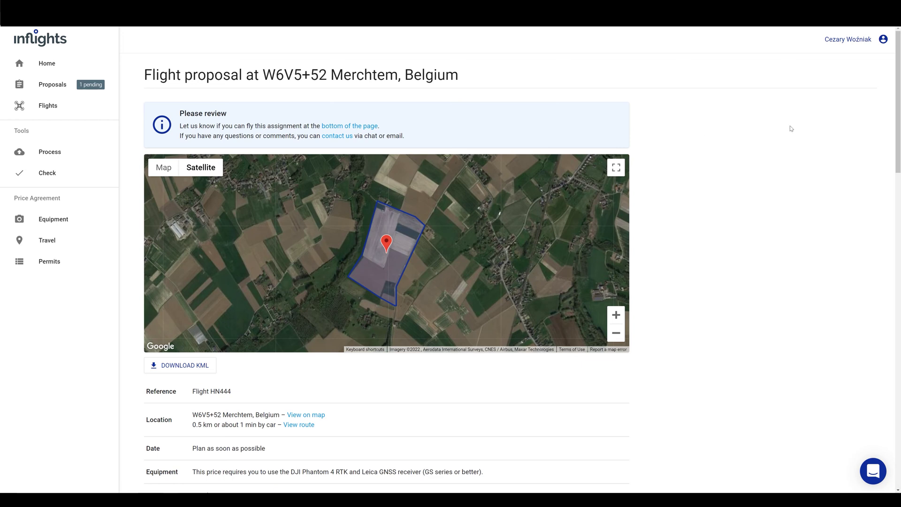
pyautogui.moveTo(898, 127); pyautogui.dragTo(900, 152)
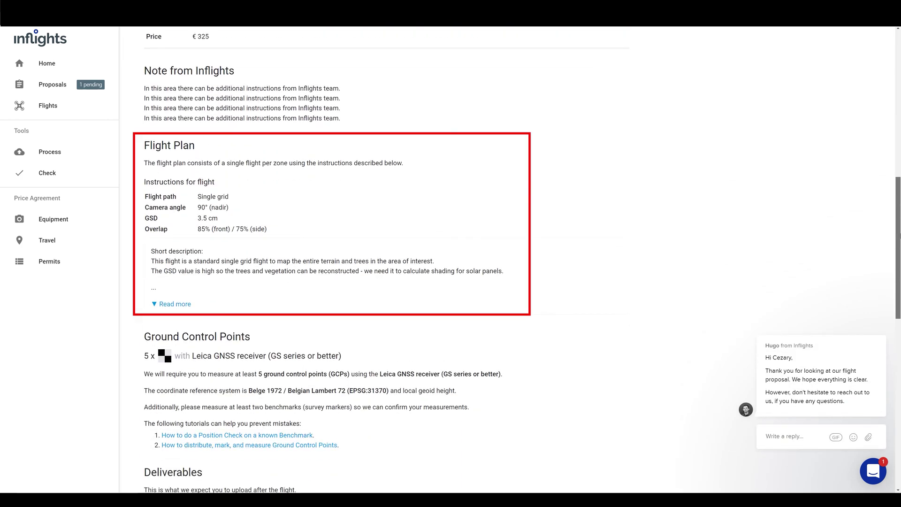
pyautogui.click(174, 304)
# Read through the expanded flight instructions, including the five Belgian Lambert 72 (EPSG:31370) GCPs
pyautogui.scroll(-2, 345, 306)
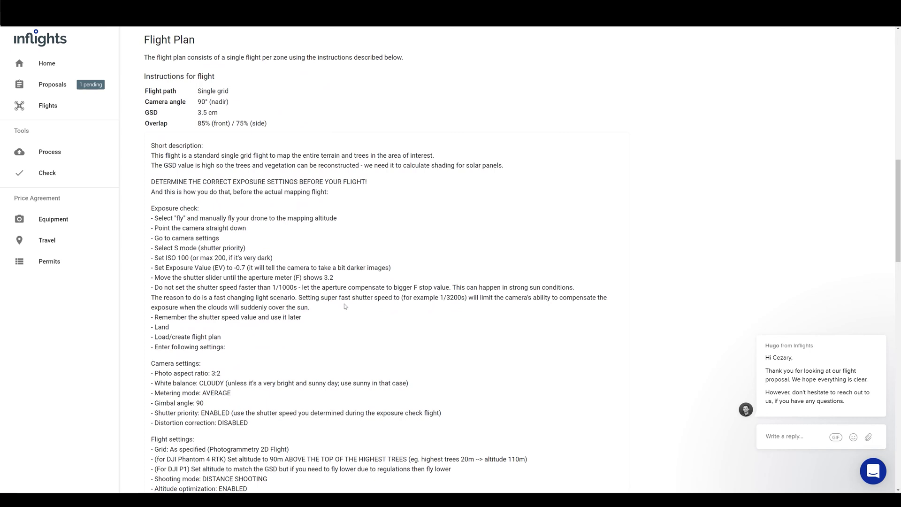
pyautogui.scroll(-8, 345, 307)
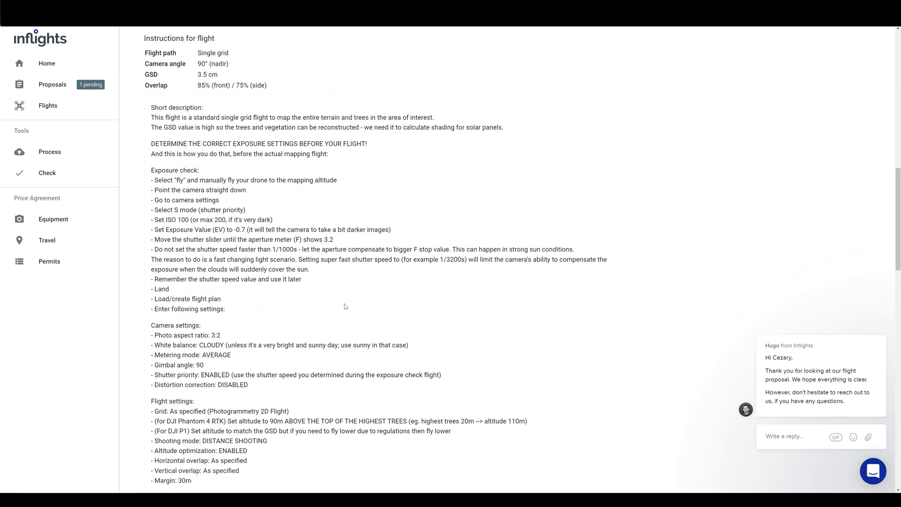
pyautogui.scroll(-5, 345, 304)
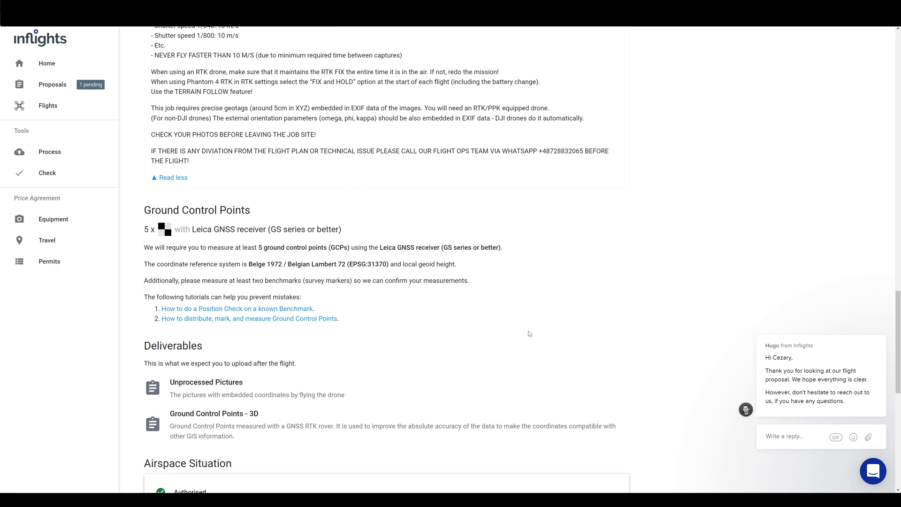
pyautogui.scroll(-4, 529, 334)
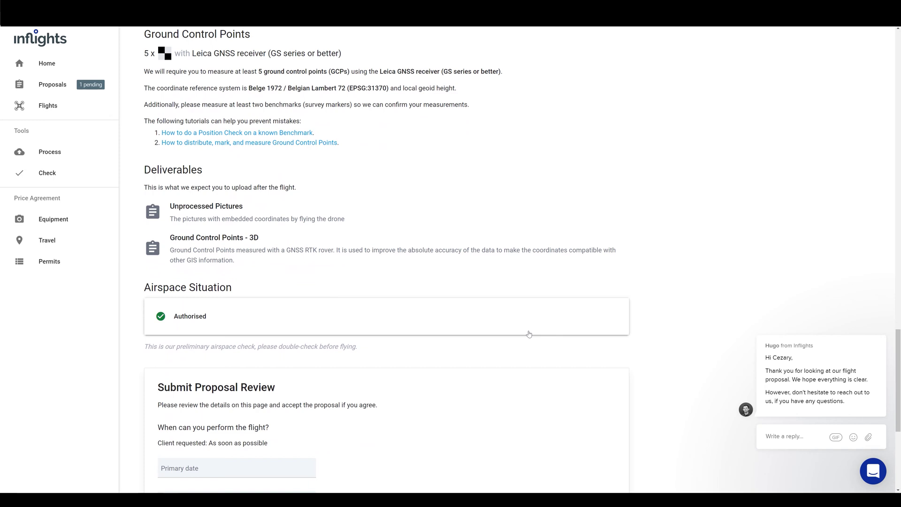
pyautogui.scroll(-4, 529, 334)
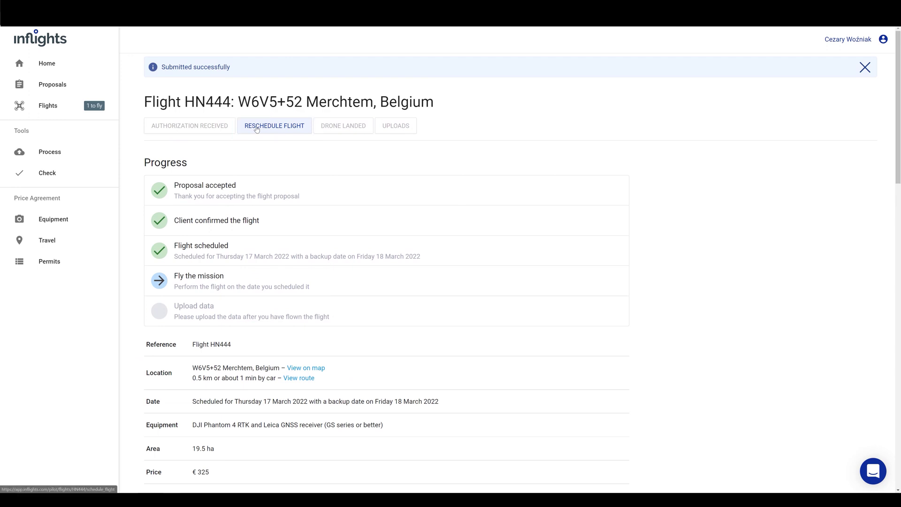
# Reschedule HN444 to Wednesday 16 March 2022, keeping Friday 18 March as backup
pyautogui.click(257, 126)
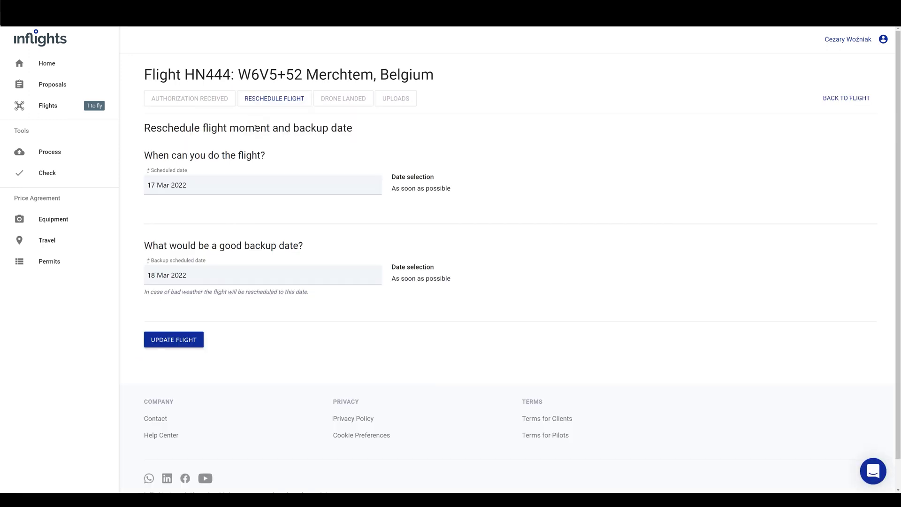
pyautogui.click(177, 183)
pyautogui.click(171, 338)
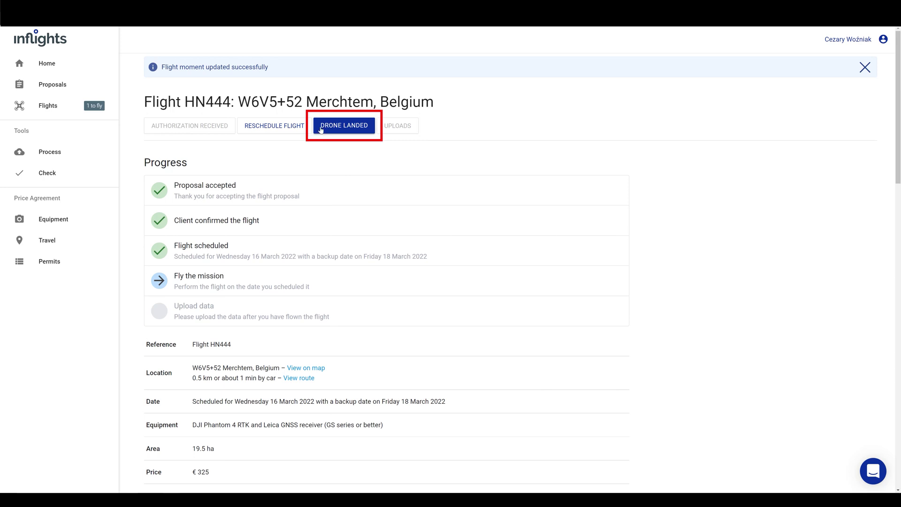
# Report the drone landed and load the 830 photos into the Drone Data Checker
pyautogui.click(328, 125)
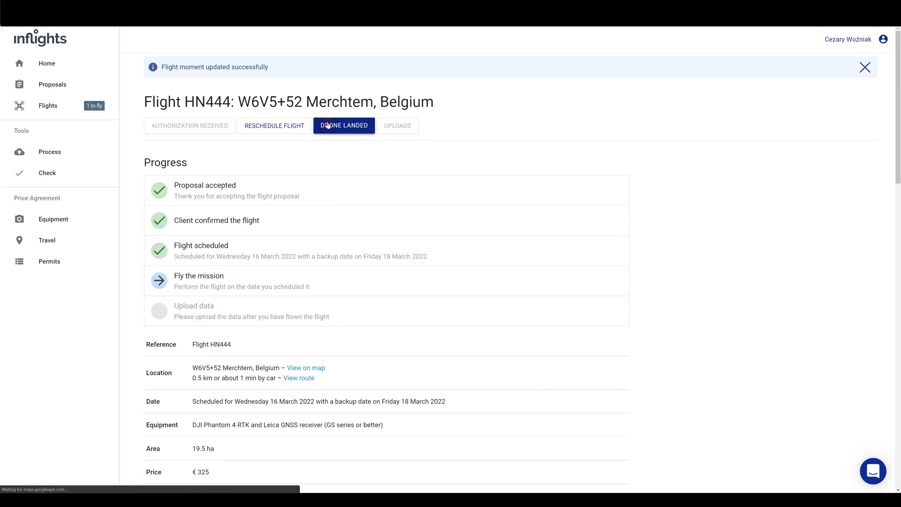
pyautogui.click(361, 181)
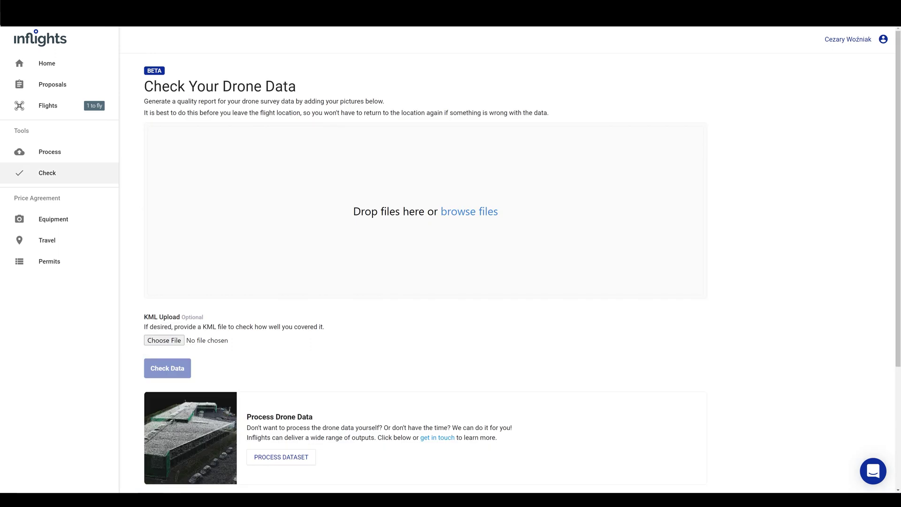
pyautogui.click(446, 212)
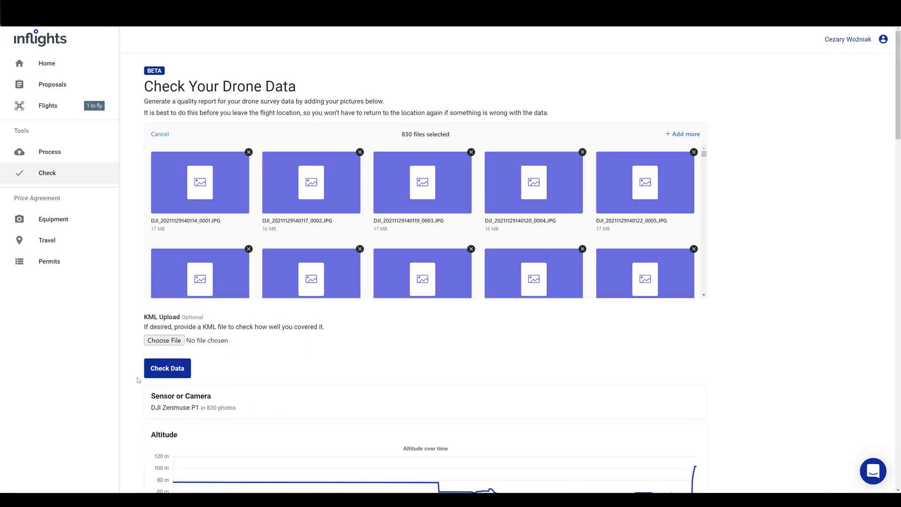
pyautogui.scroll(-1, 138, 380)
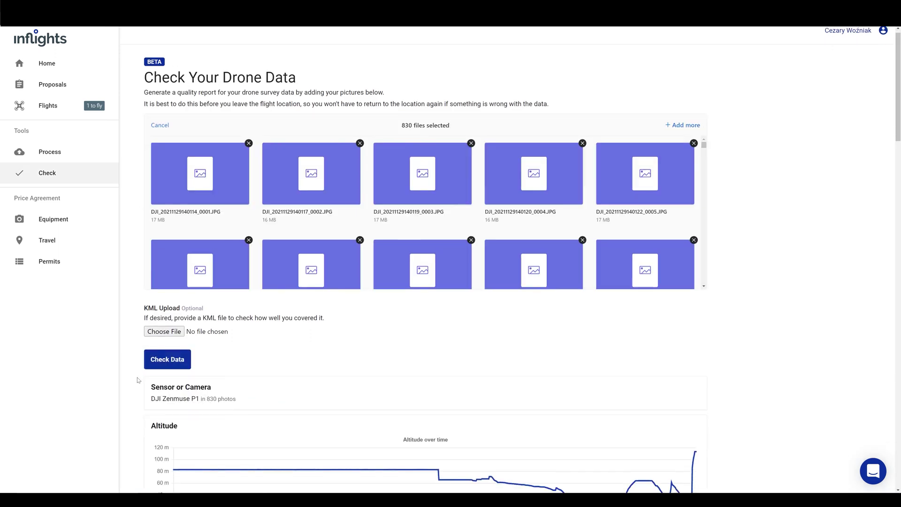
pyautogui.scroll(-4, 139, 380)
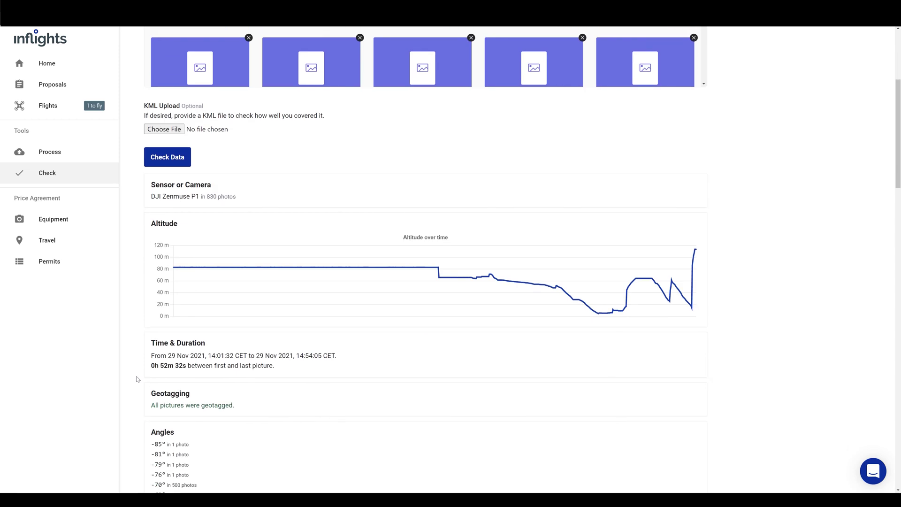
pyautogui.scroll(-15, 137, 379)
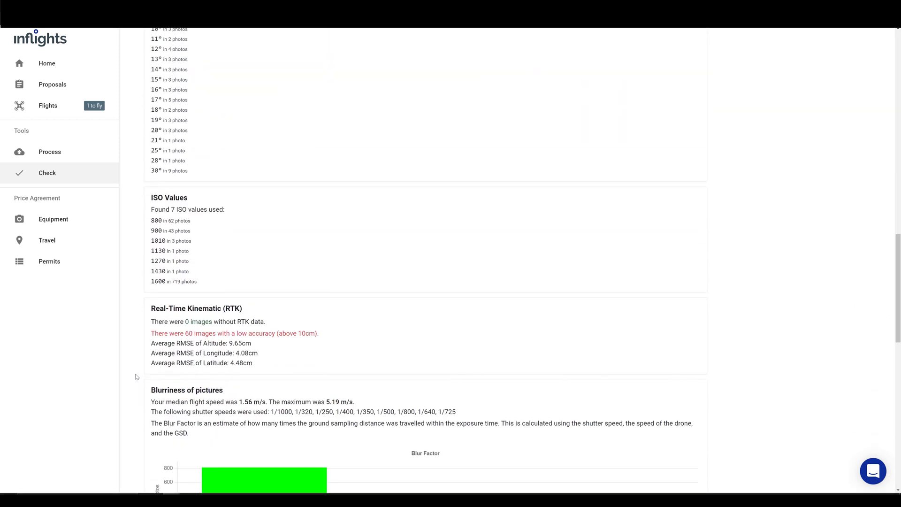
pyautogui.scroll(-6, 137, 376)
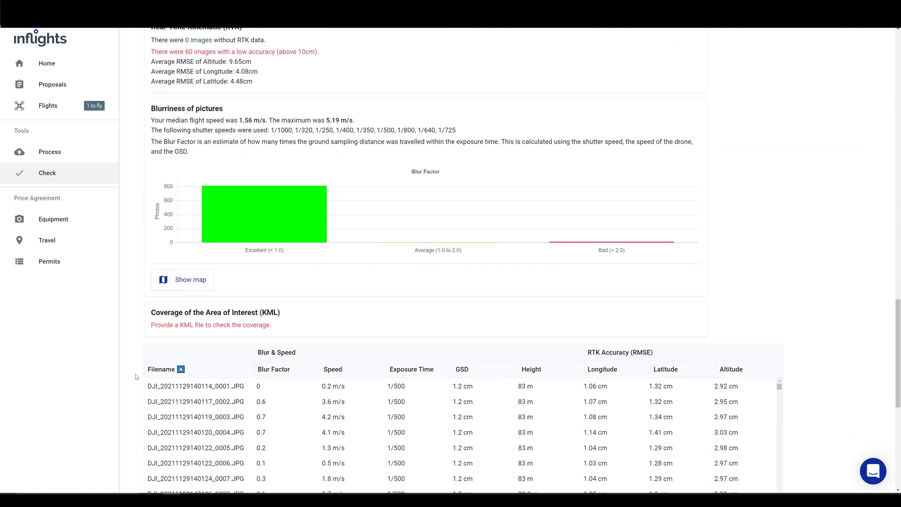
# Check the photo positions on the map and confirm HN444 as flown
pyautogui.click(173, 281)
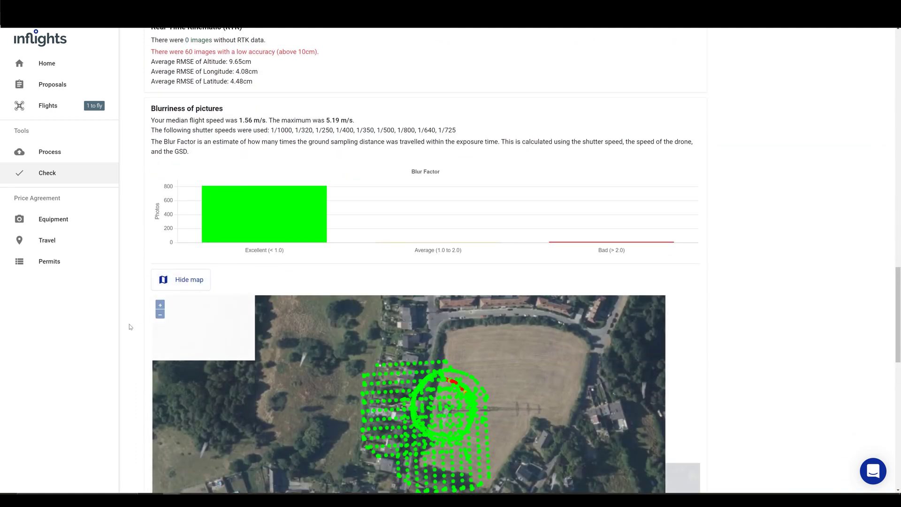
pyautogui.scroll(-2, 130, 327)
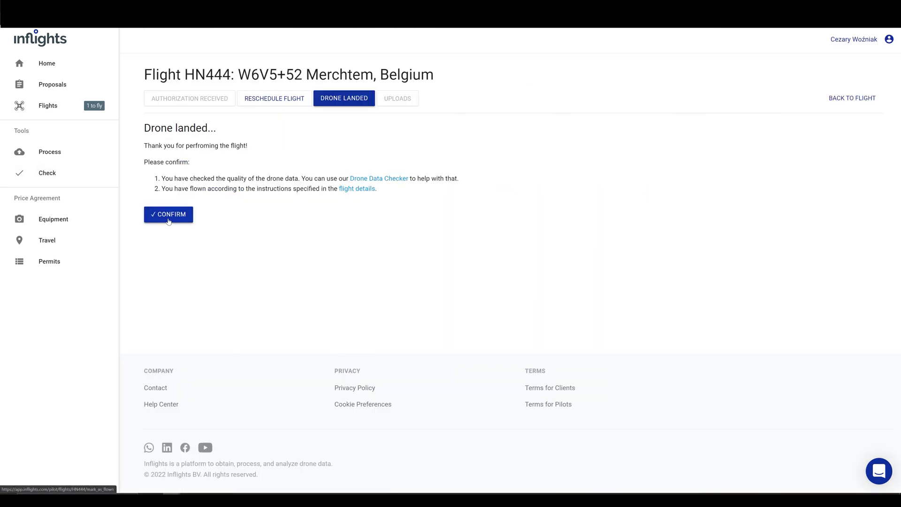
pyautogui.click(169, 218)
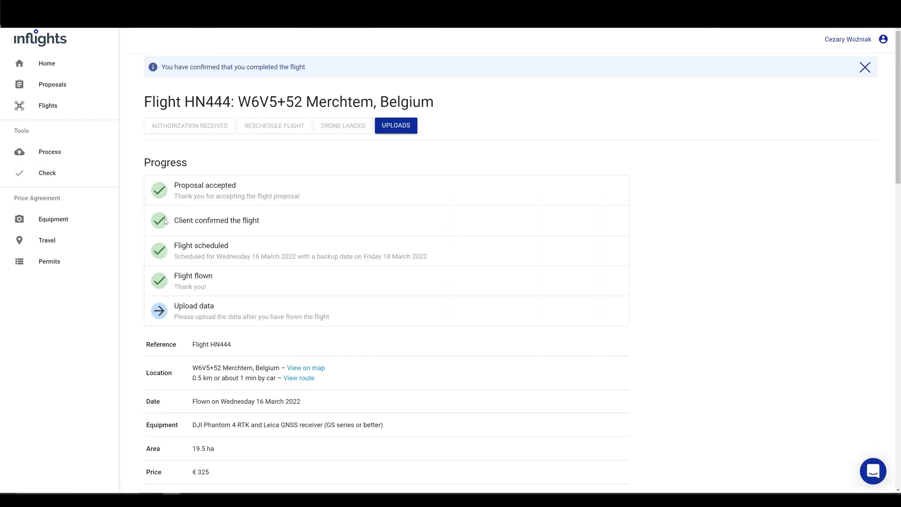
pyautogui.click(406, 134)
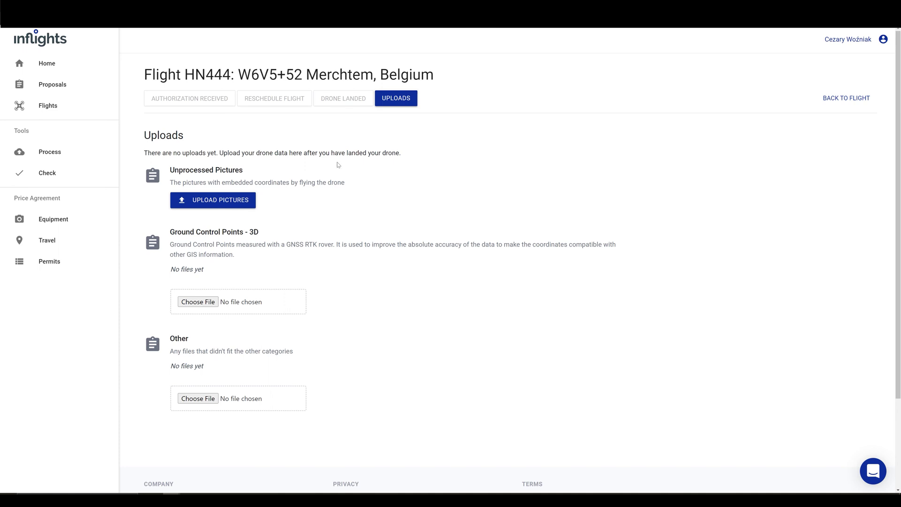
# Quality-check the selected unprocessed pictures and upload them, leaving 3 pictures listed for HN444
pyautogui.click(242, 202)
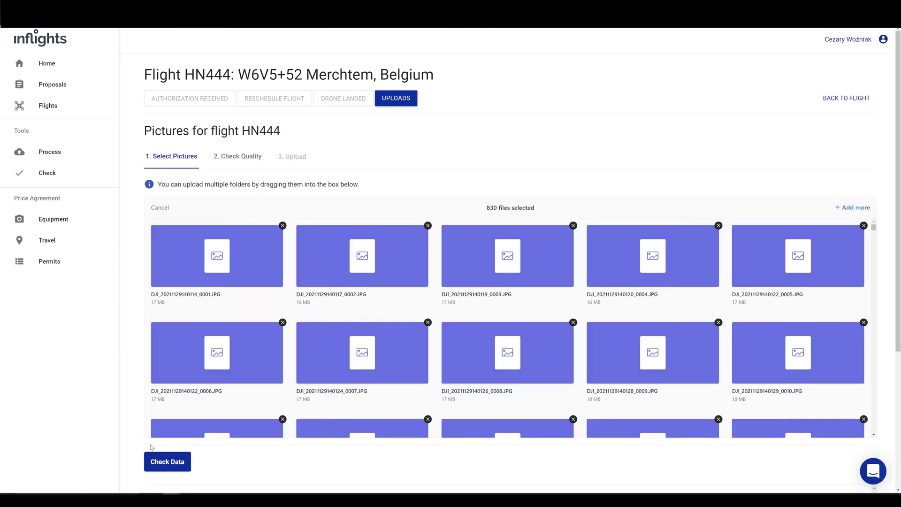
pyautogui.click(160, 461)
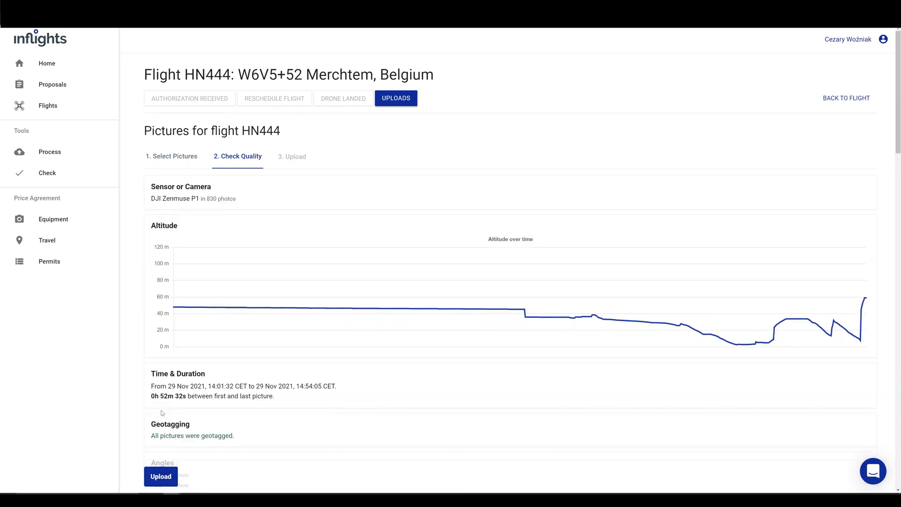
pyautogui.scroll(-10, 153, 399)
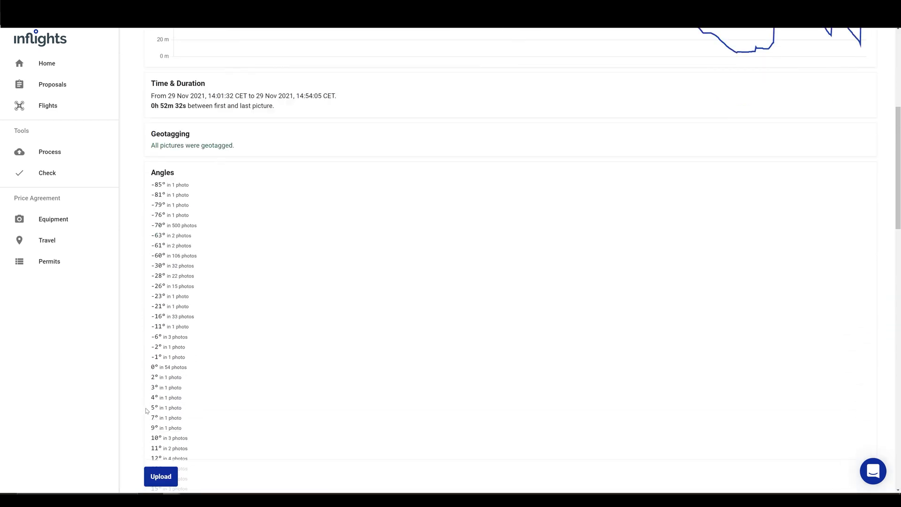
pyautogui.click(160, 476)
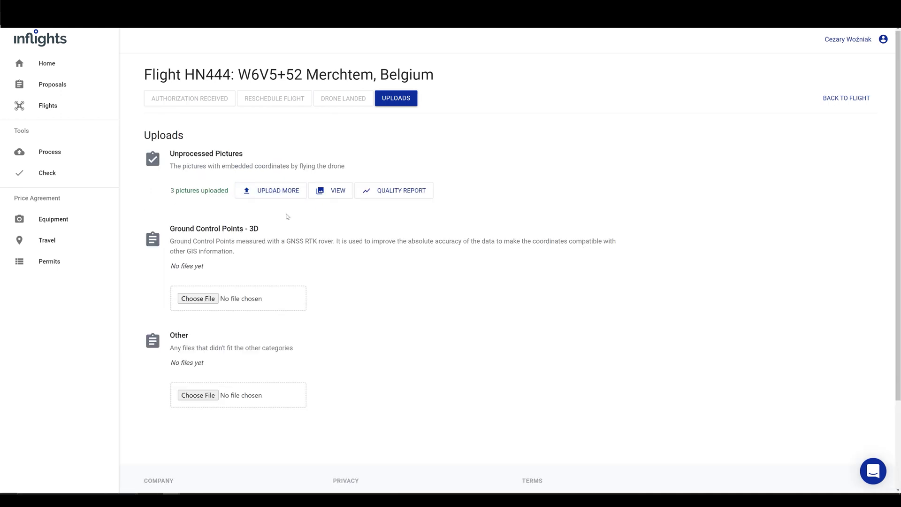
# Attach GCP coordinates.txt under Ground Control Points - 3D and New folder.rar under Other
pyautogui.scroll(-1, 287, 217)
pyautogui.scroll(-1, 216, 304)
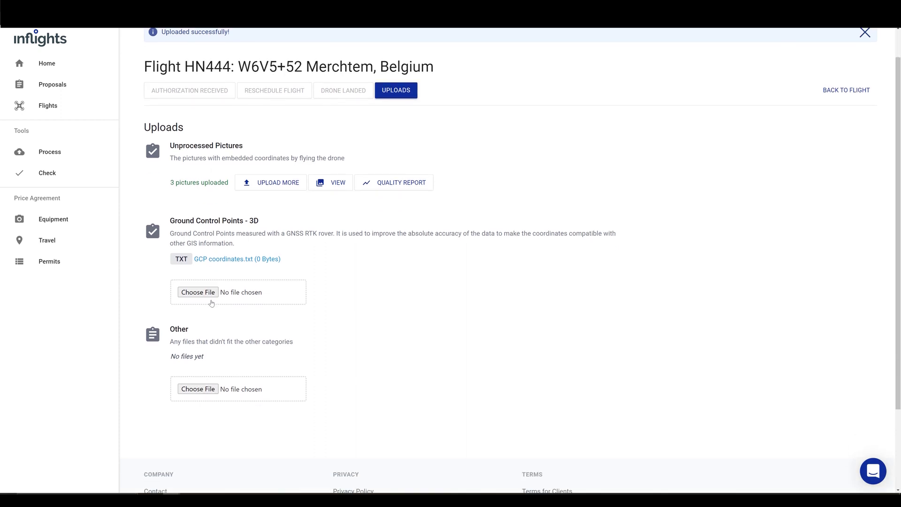
pyautogui.scroll(-1, 248, 308)
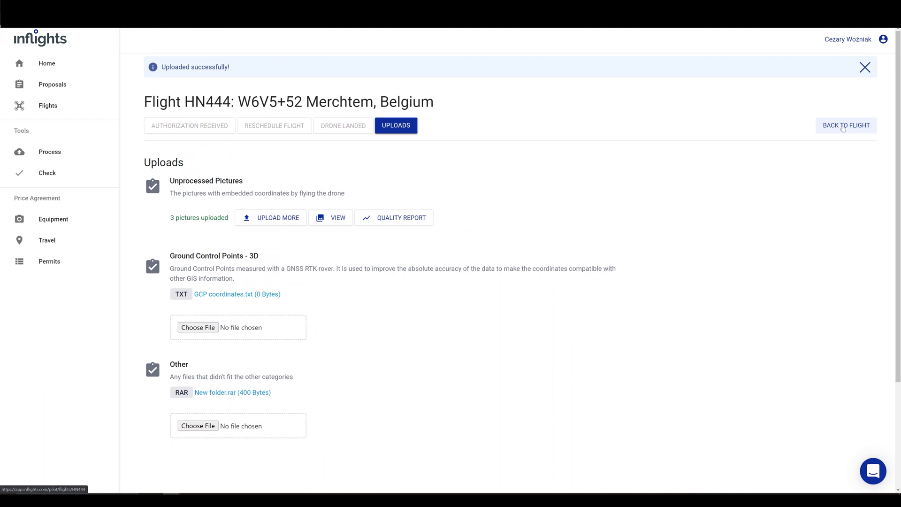
# Go back to the HN444 flight overview showing Data uploaded complete
pyautogui.click(843, 127)
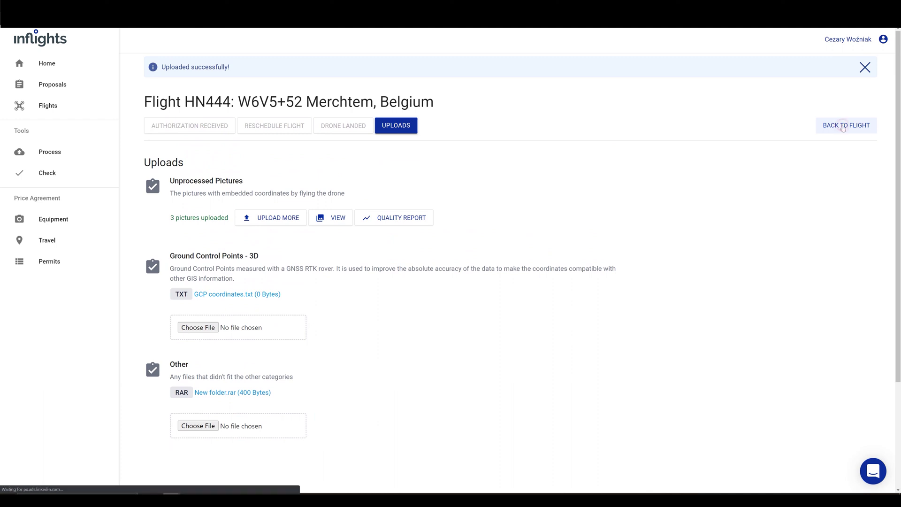